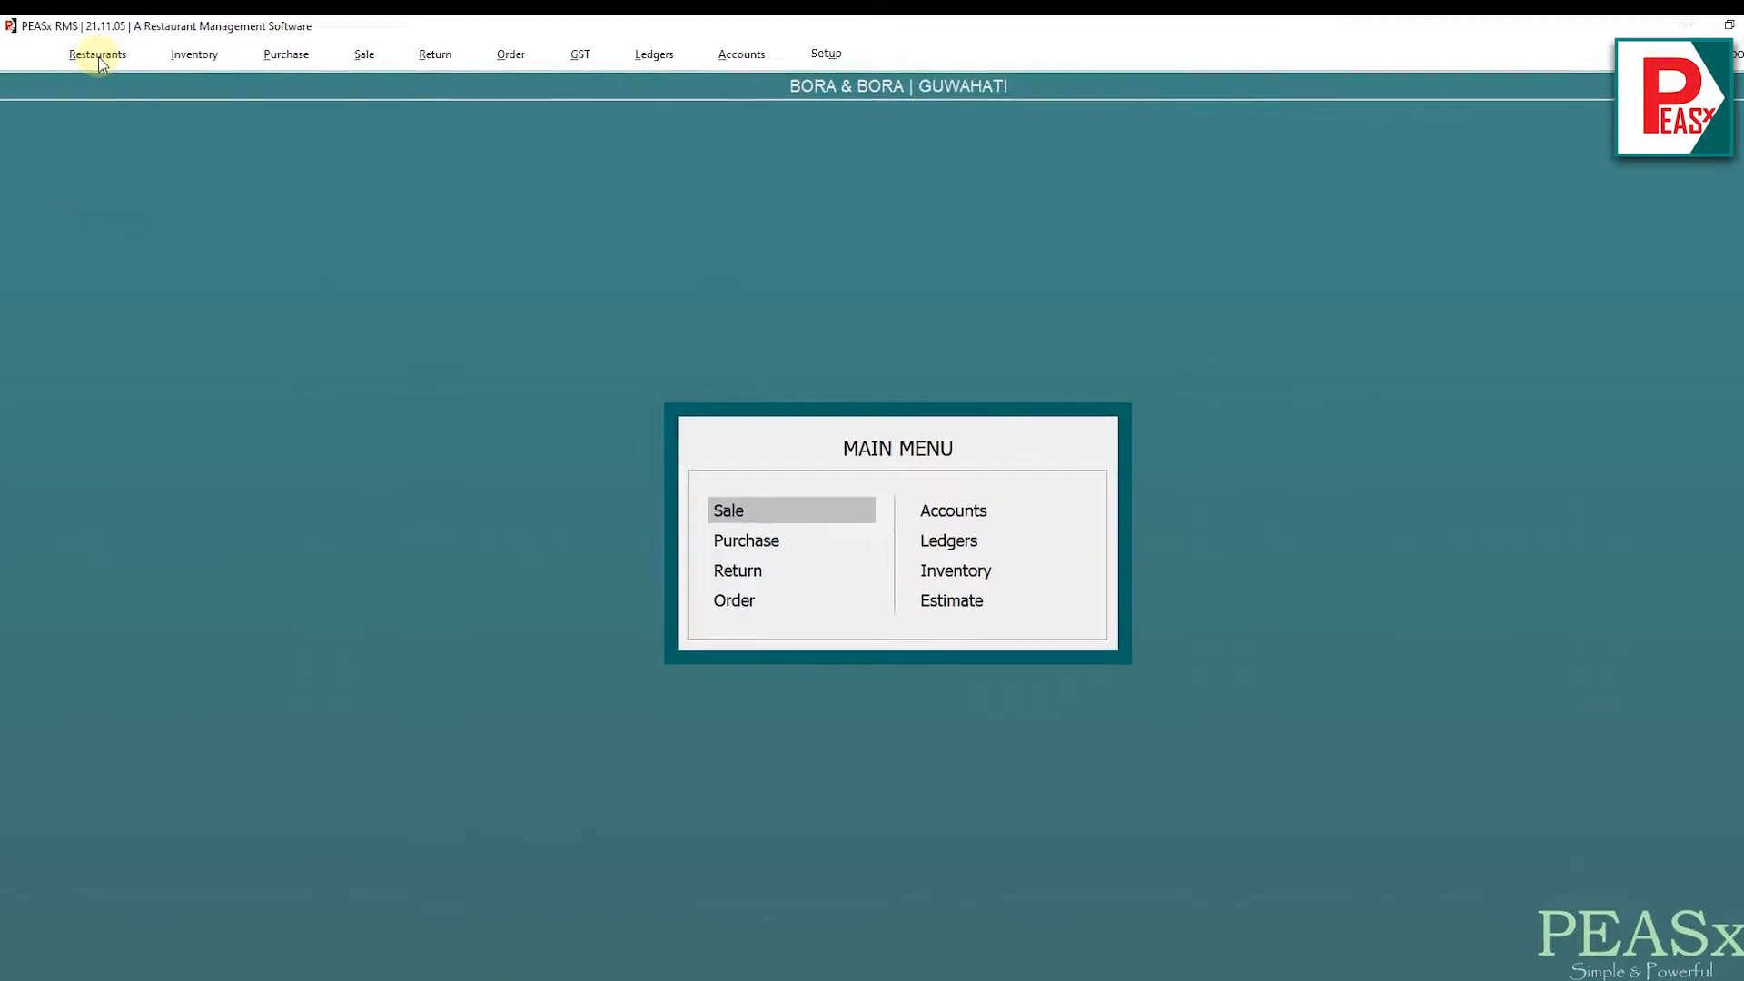
- Open the restaurant dashboard and start a new kitchen order for Table 6
click(99, 58)
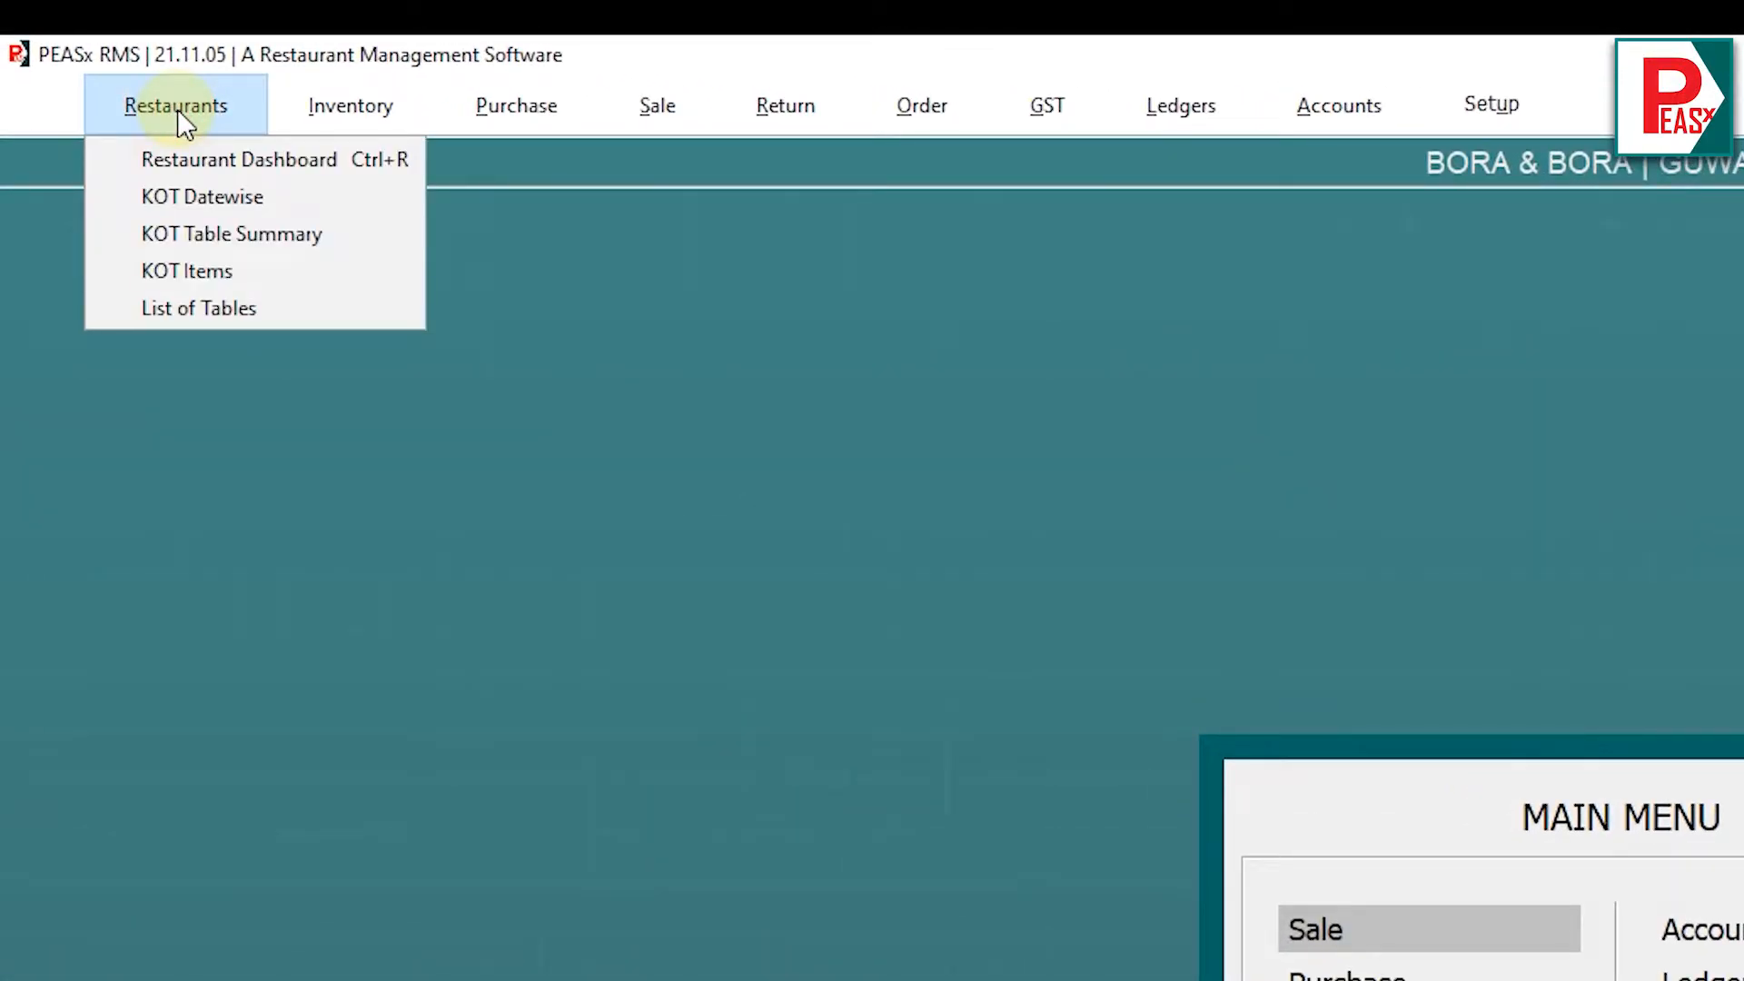
click(311, 160)
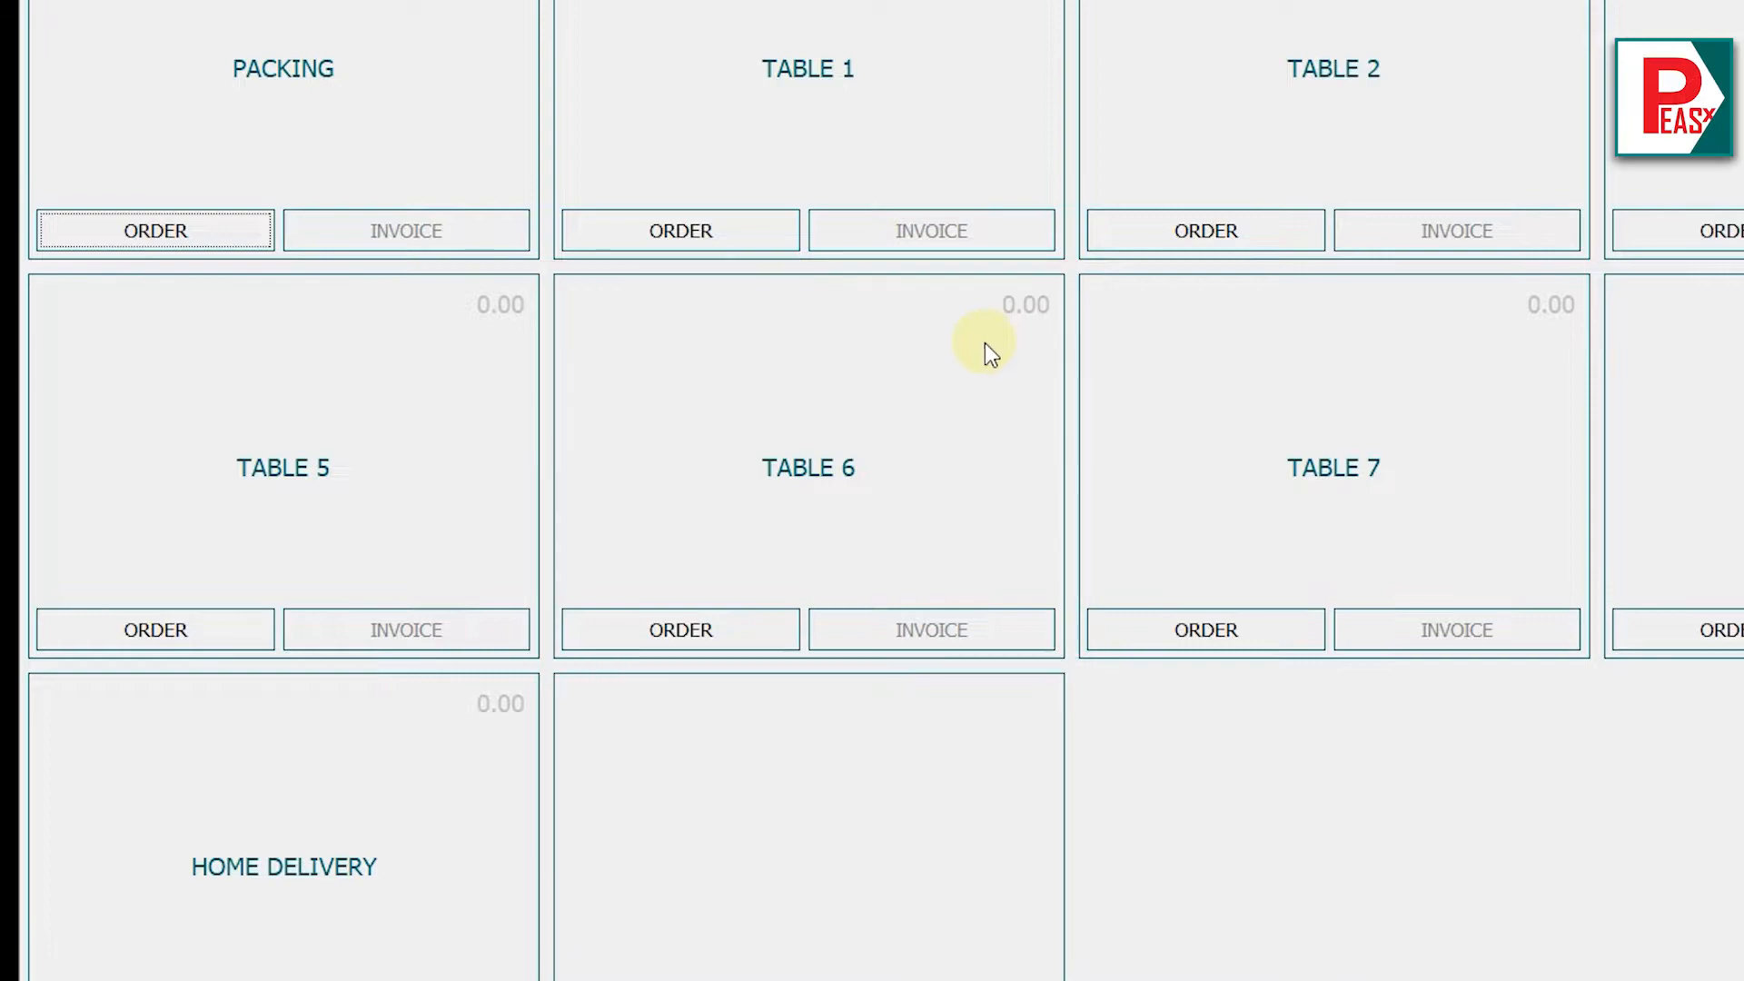
click(687, 629)
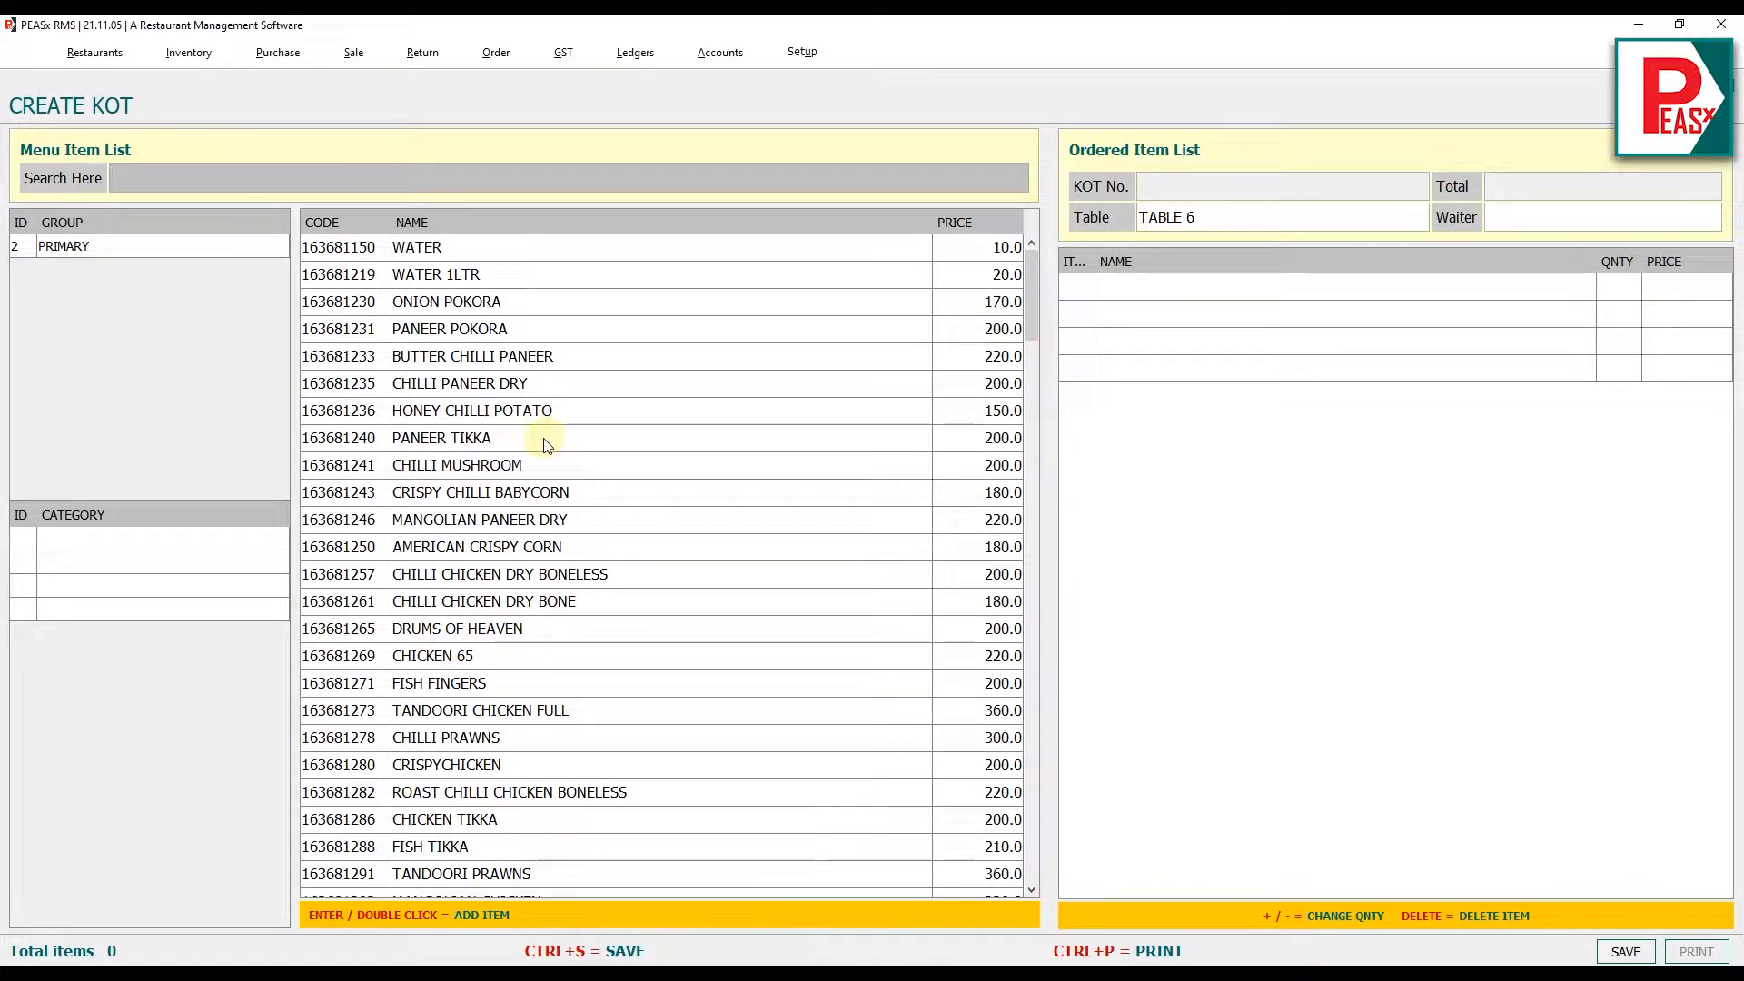
- Search the menu items for "tand" and add TANDOORI CHICKEN FULL to the Table 6 order
scroll(463, 443, down, 2)
scroll(463, 445, down, 6)
scroll(488, 518, up, 6)
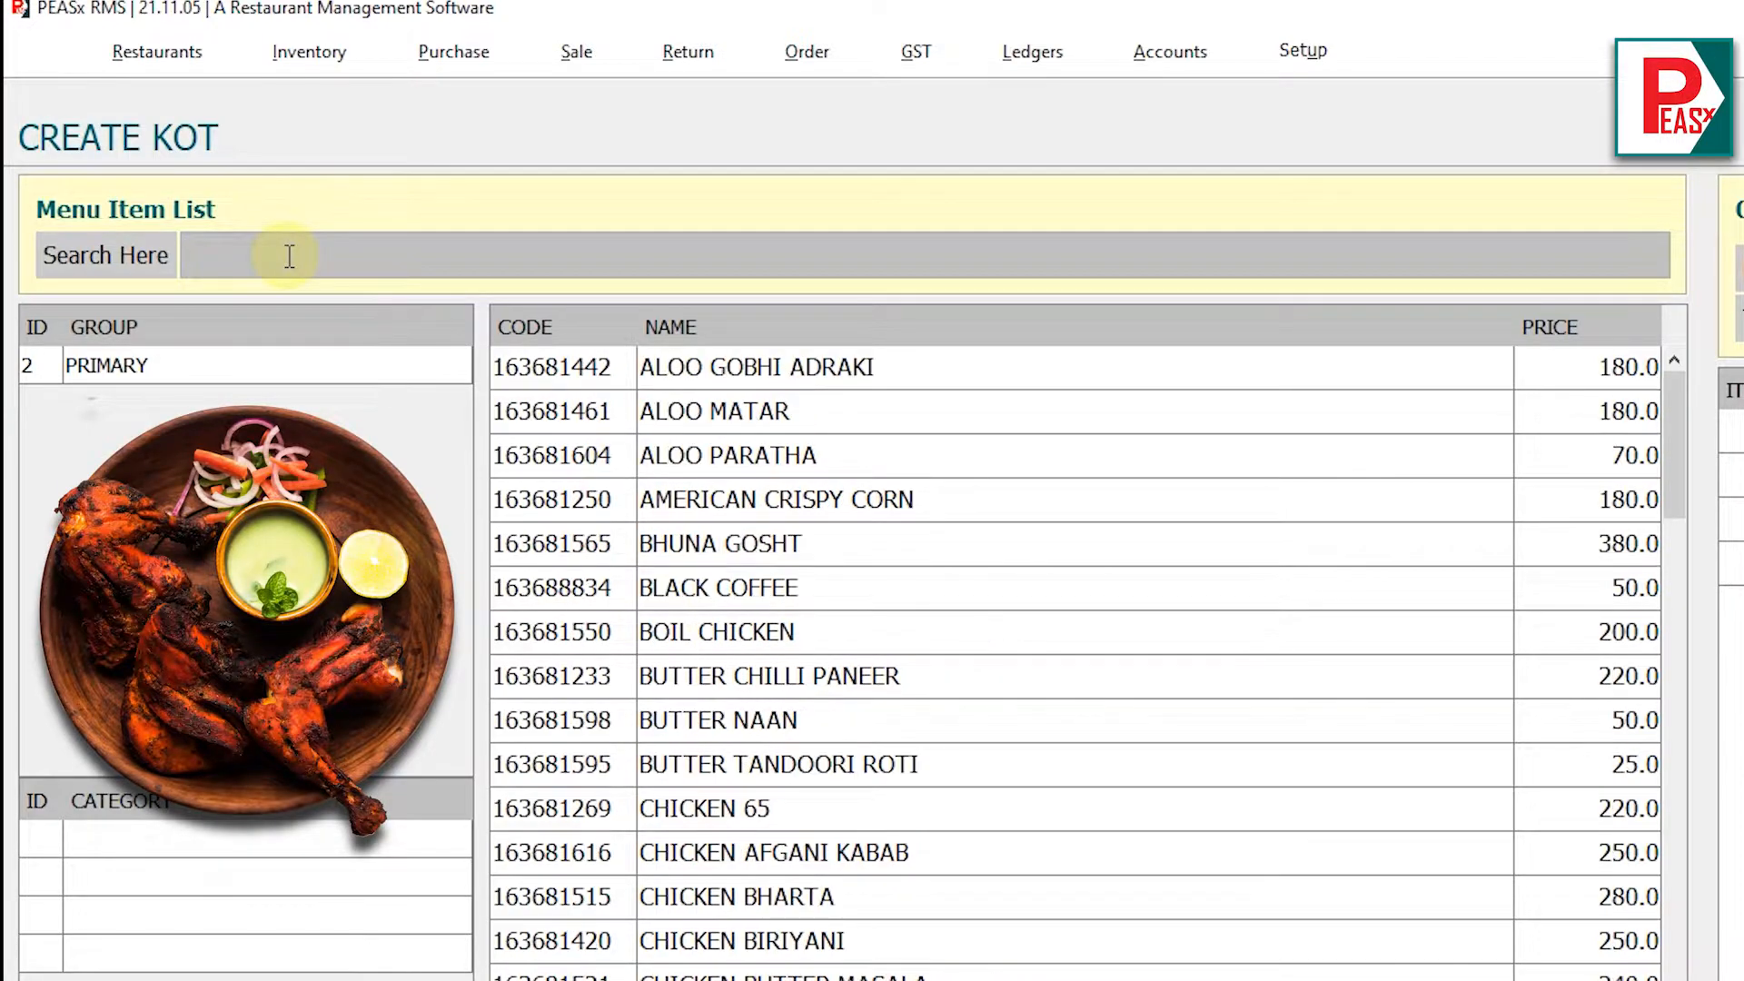
text(tand)
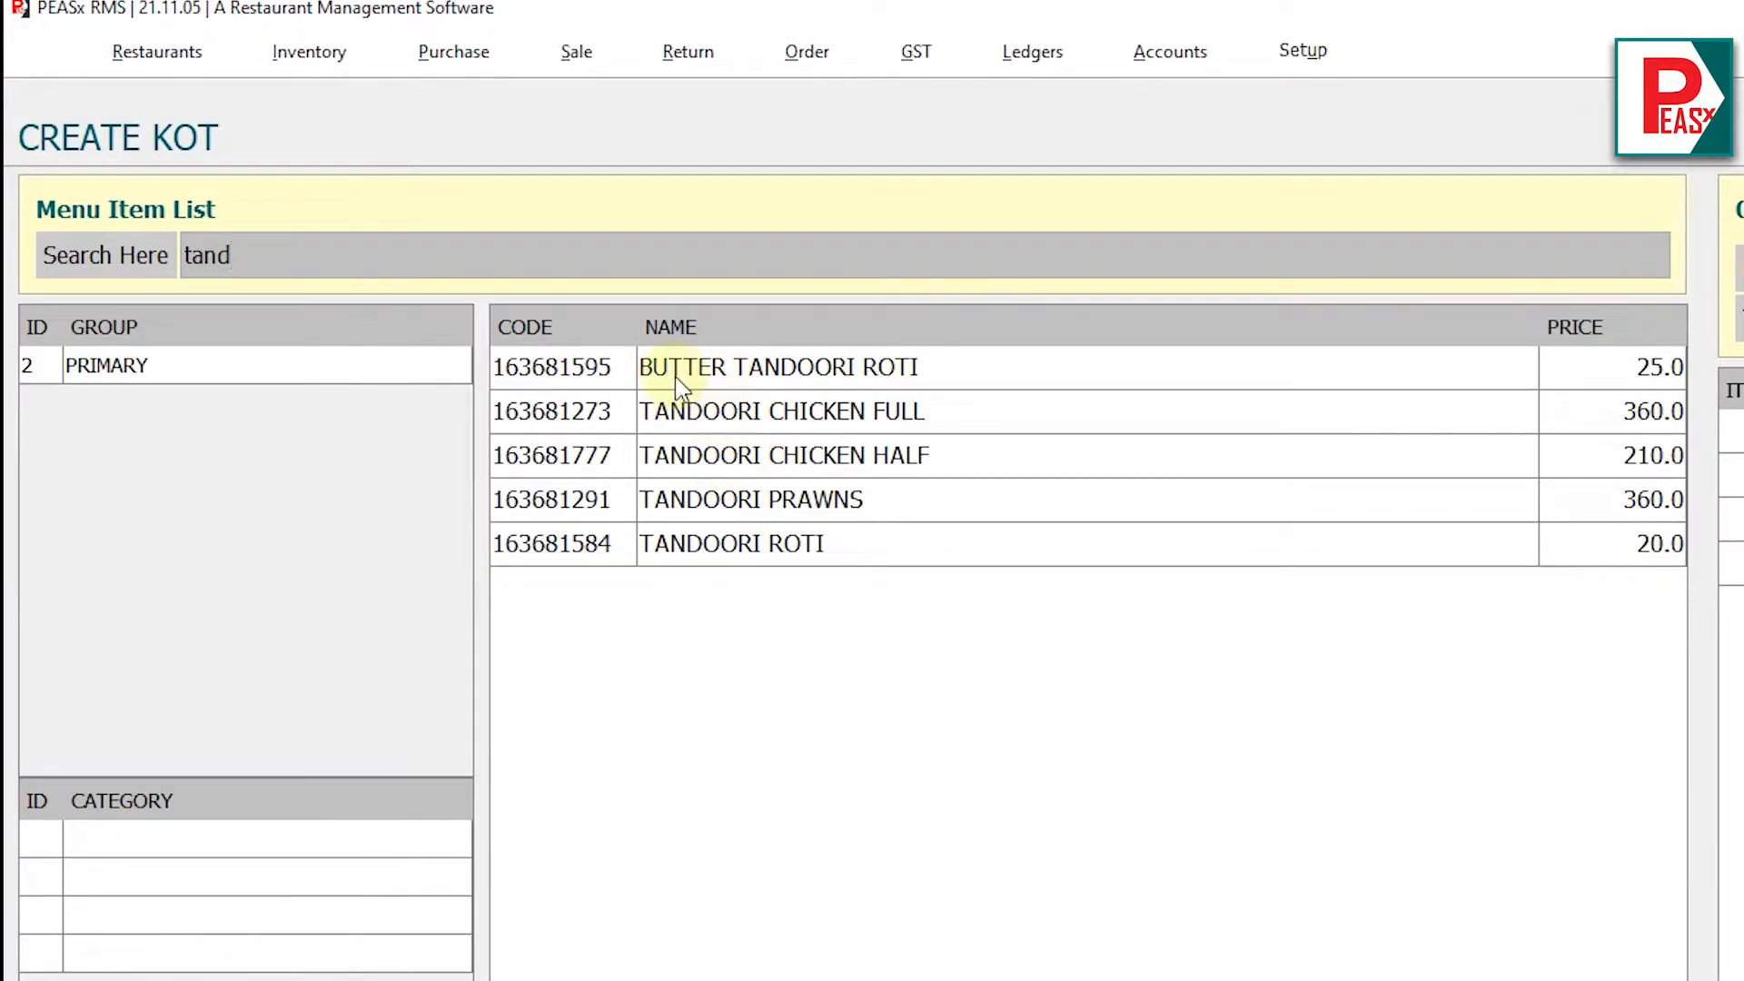
click(715, 423)
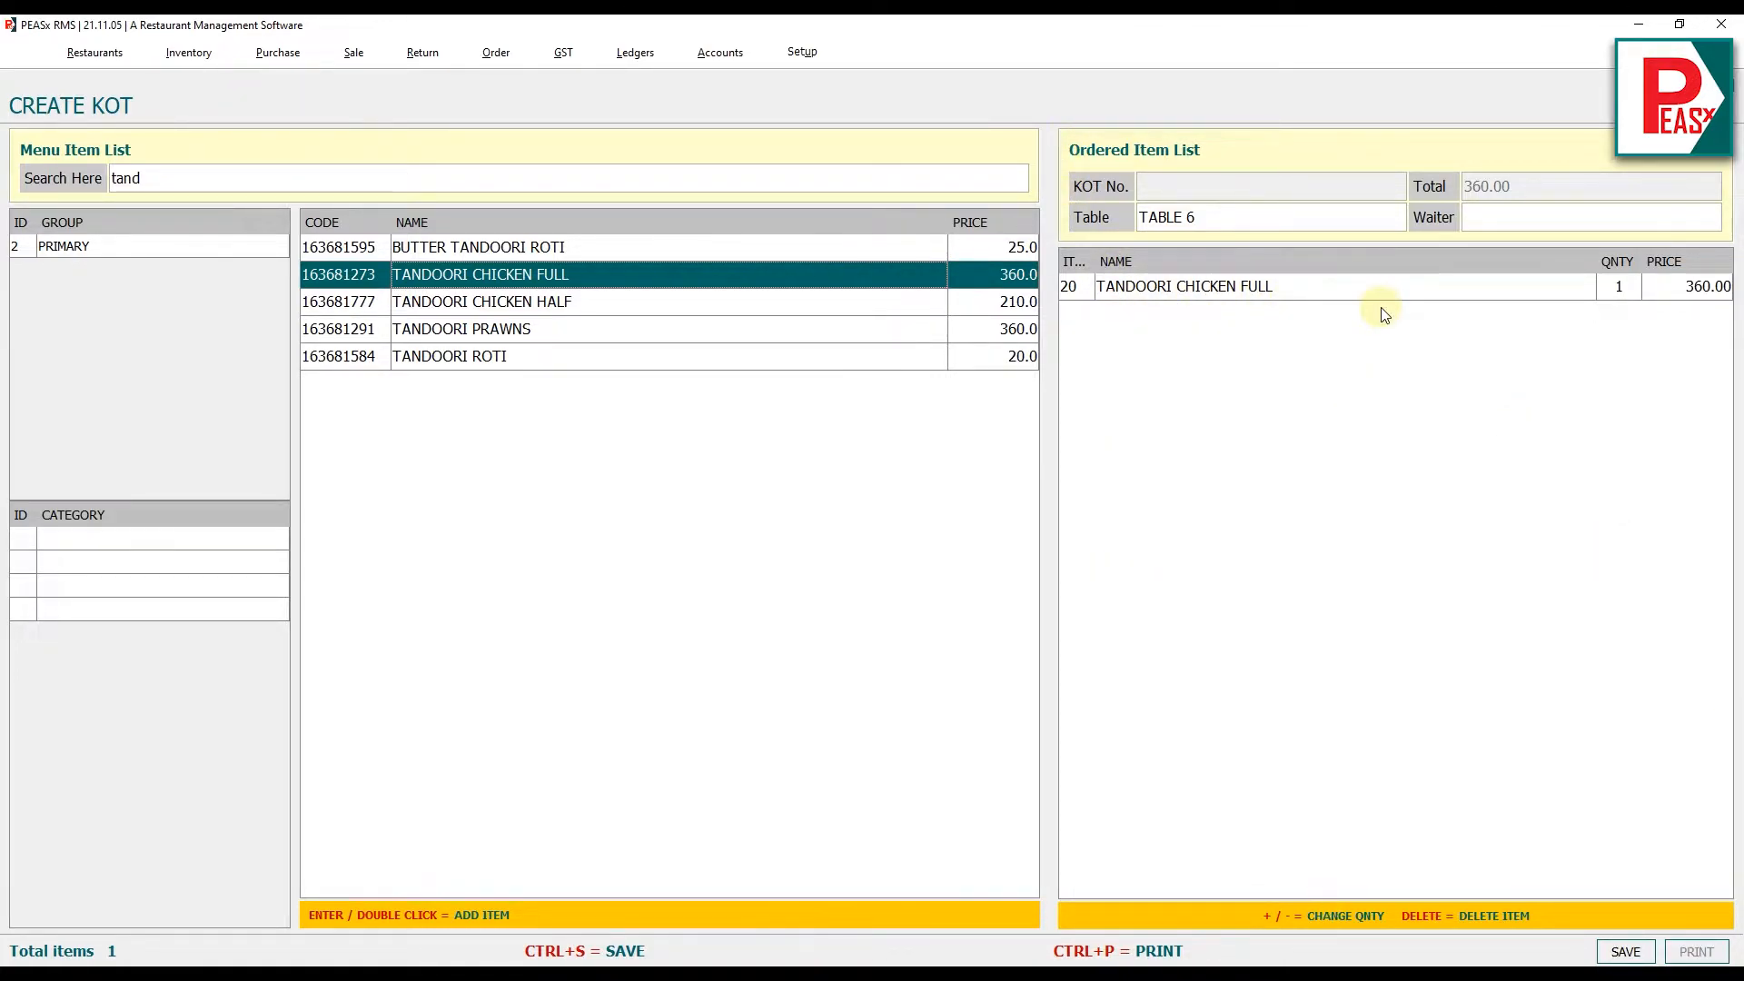
- Replace the menu search with "hon" and add HONEY CHILLI POTATO to the order
click(215, 178)
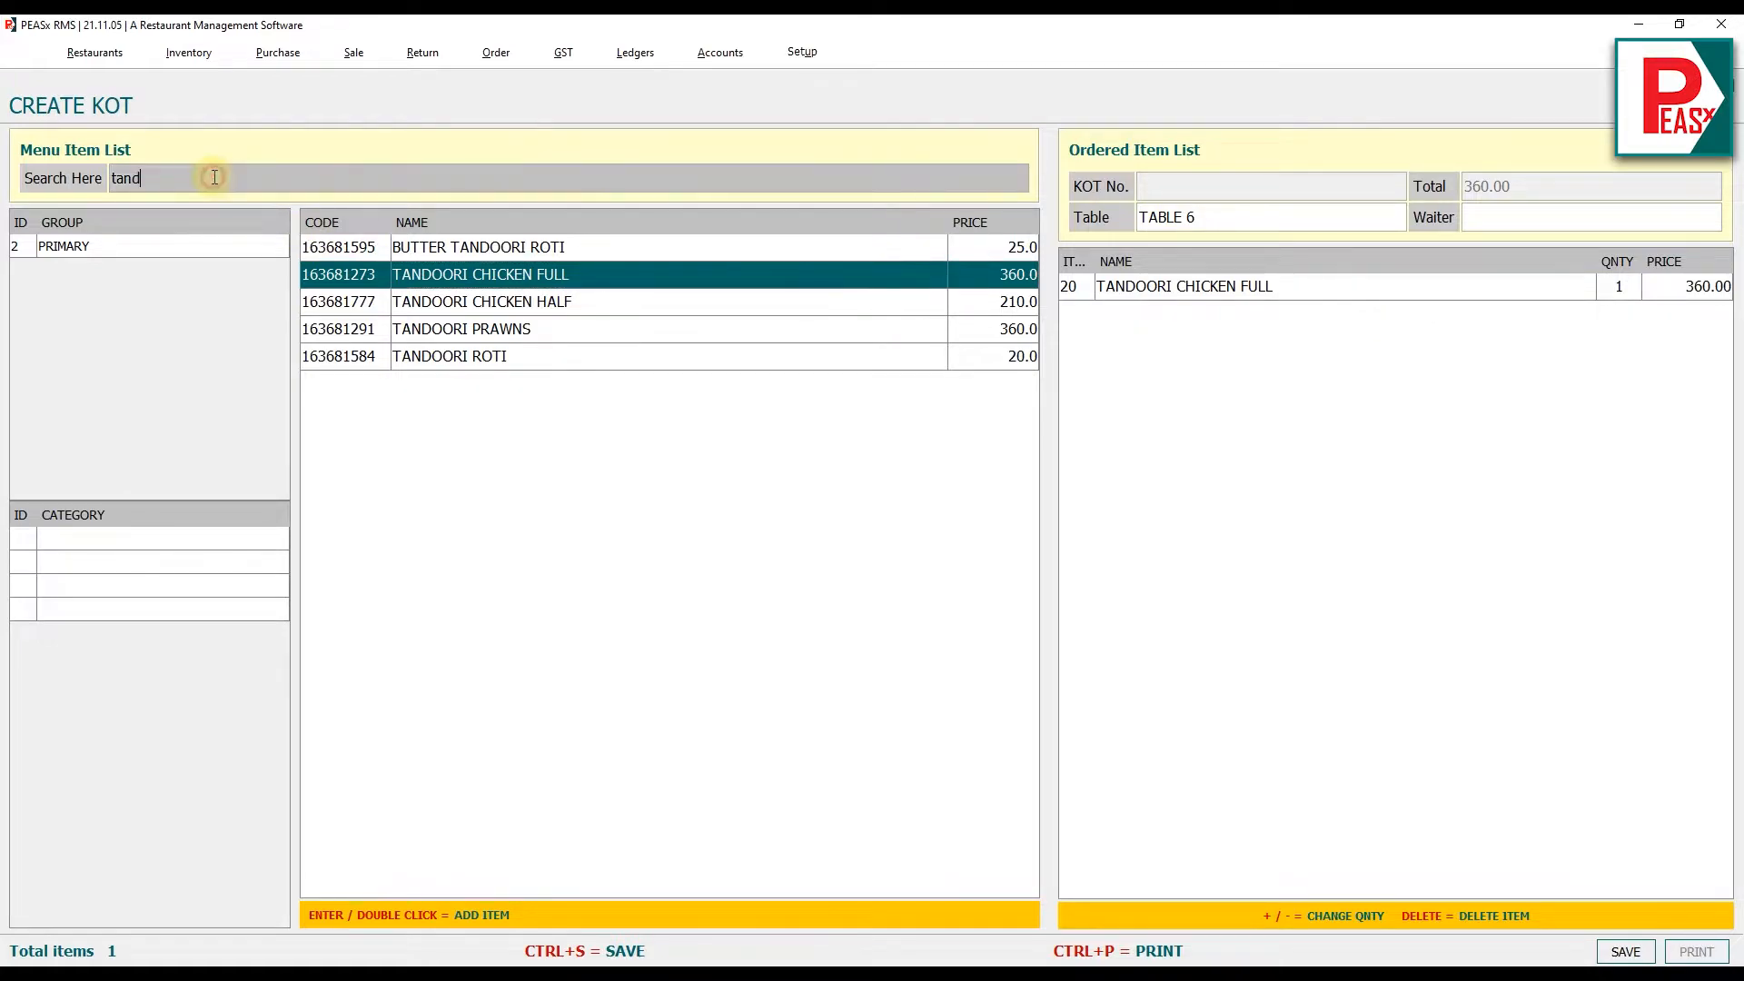
key(BackSpace)
key(BackSpace)
key(BackSpace)
key(BackSpace)
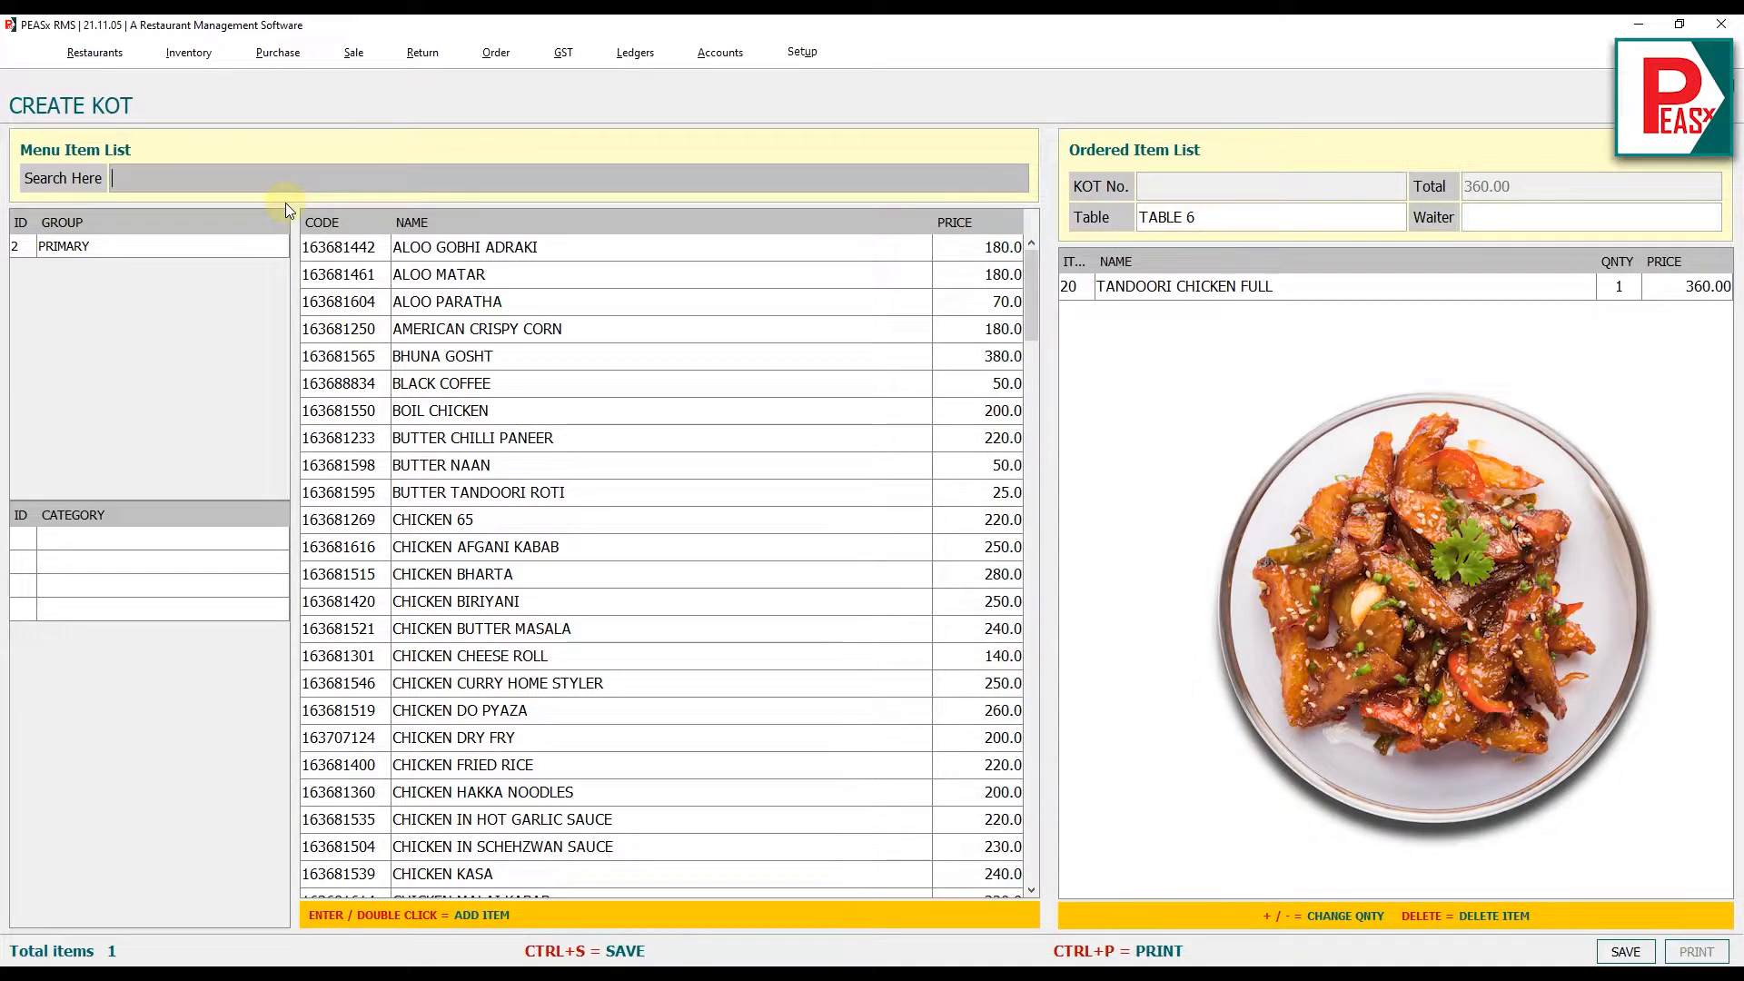
text(hon)
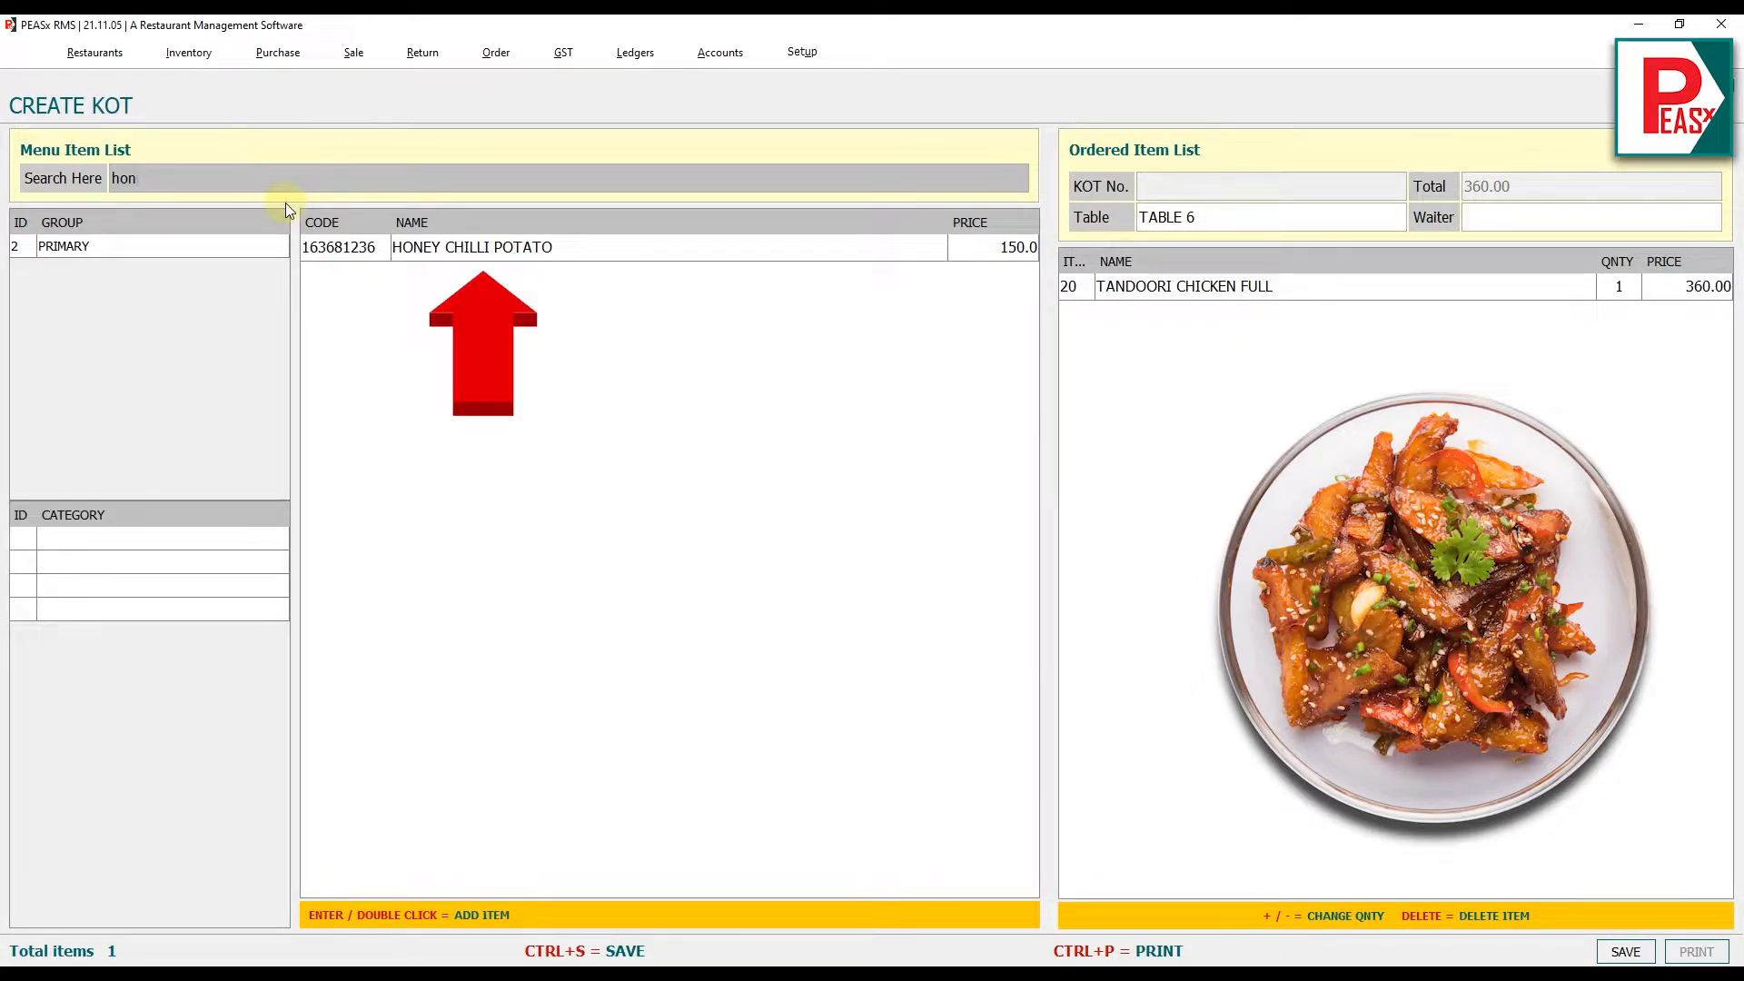
double_click(464, 254)
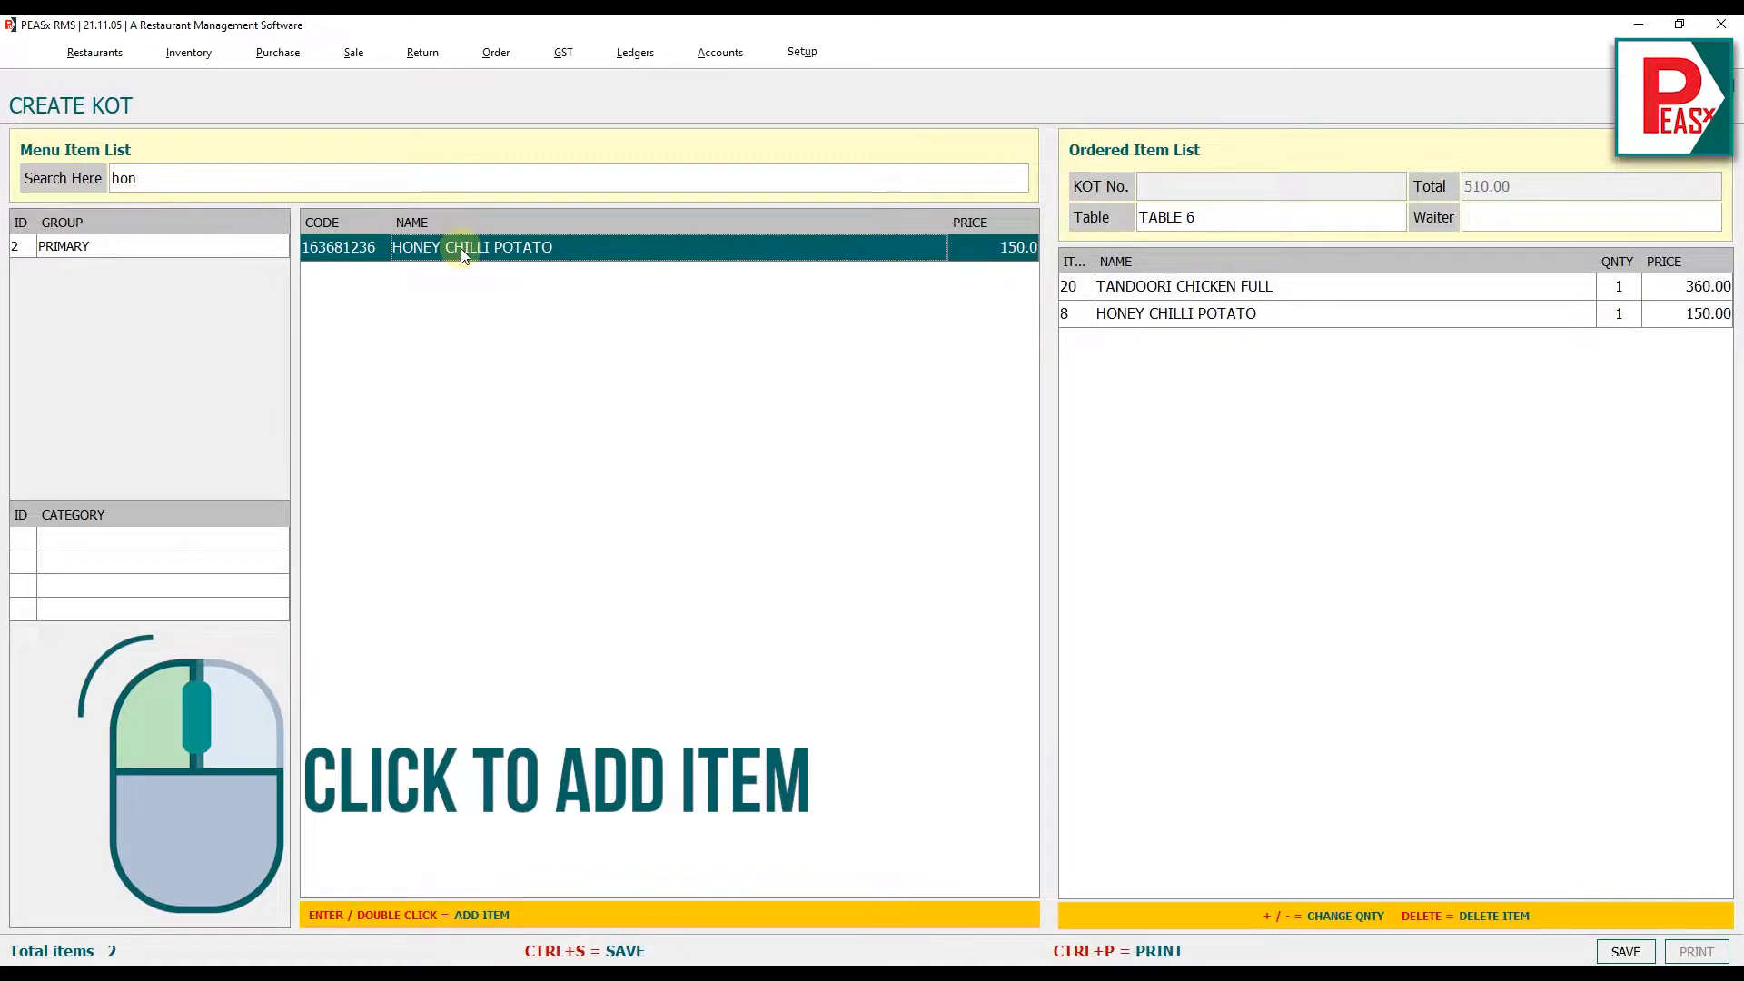
- Replace the menu search with "butt" and add CHICKEN BUTTER MASALA to the order
click(266, 181)
key(BackSpace)
key(BackSpace)
key(BackSpace)
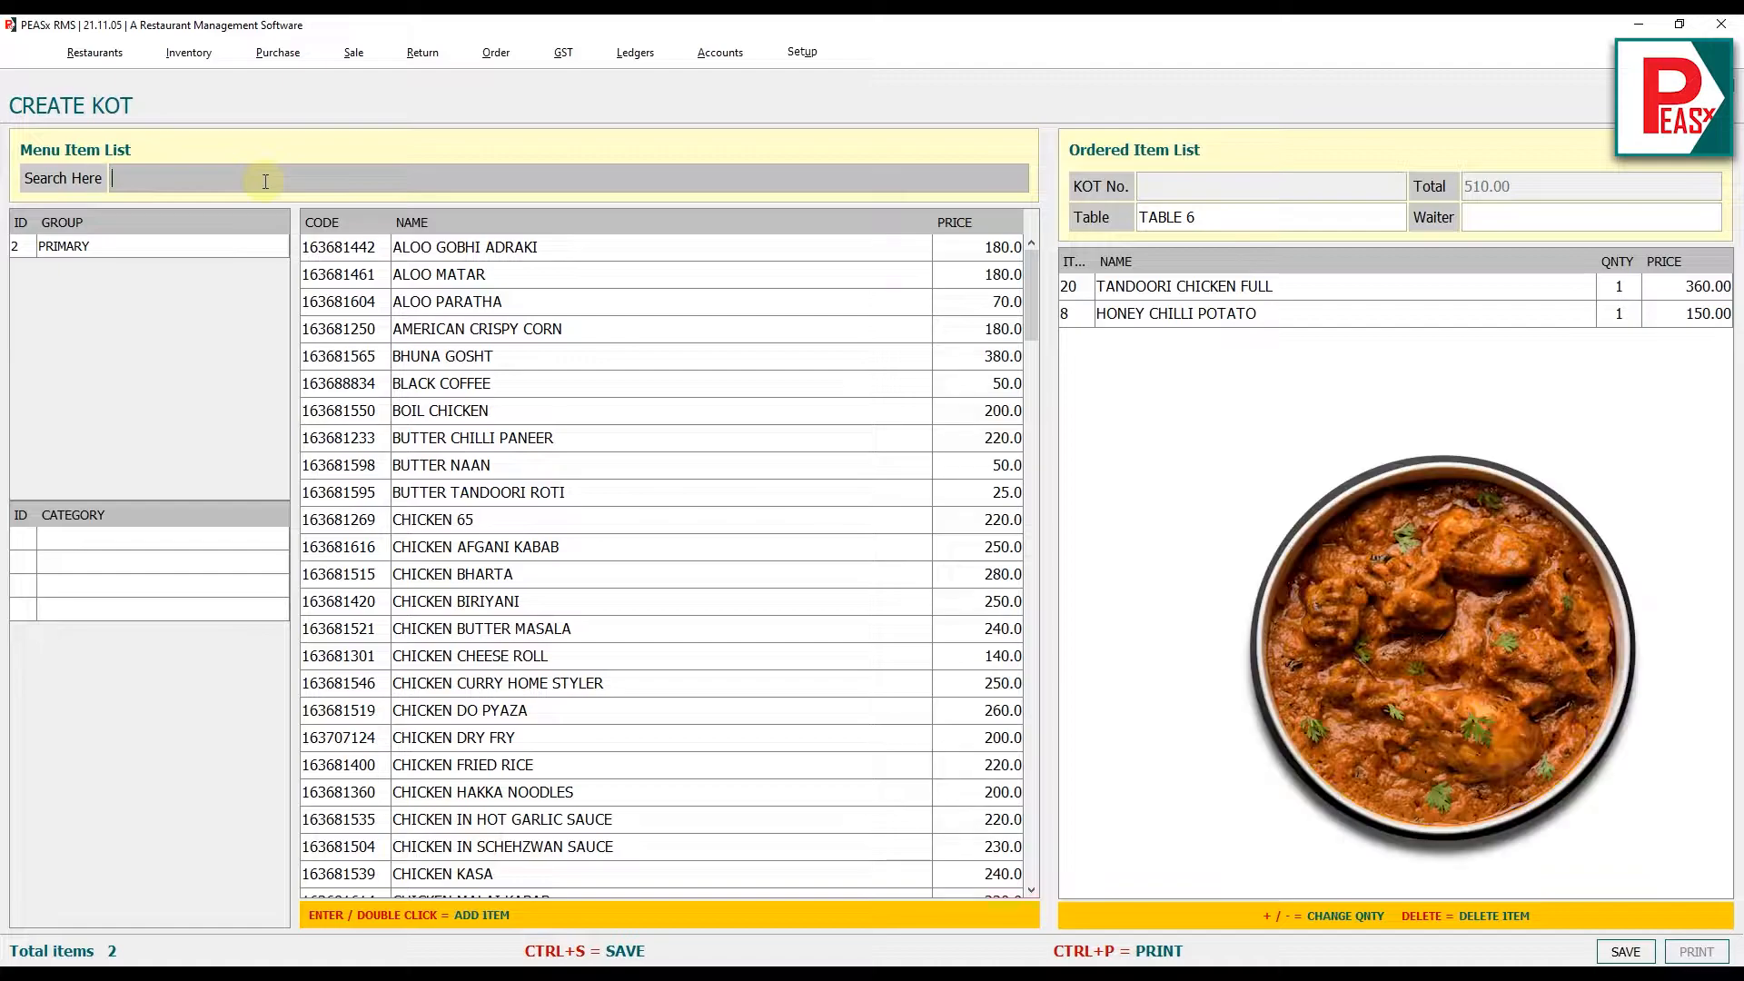
text(butt)
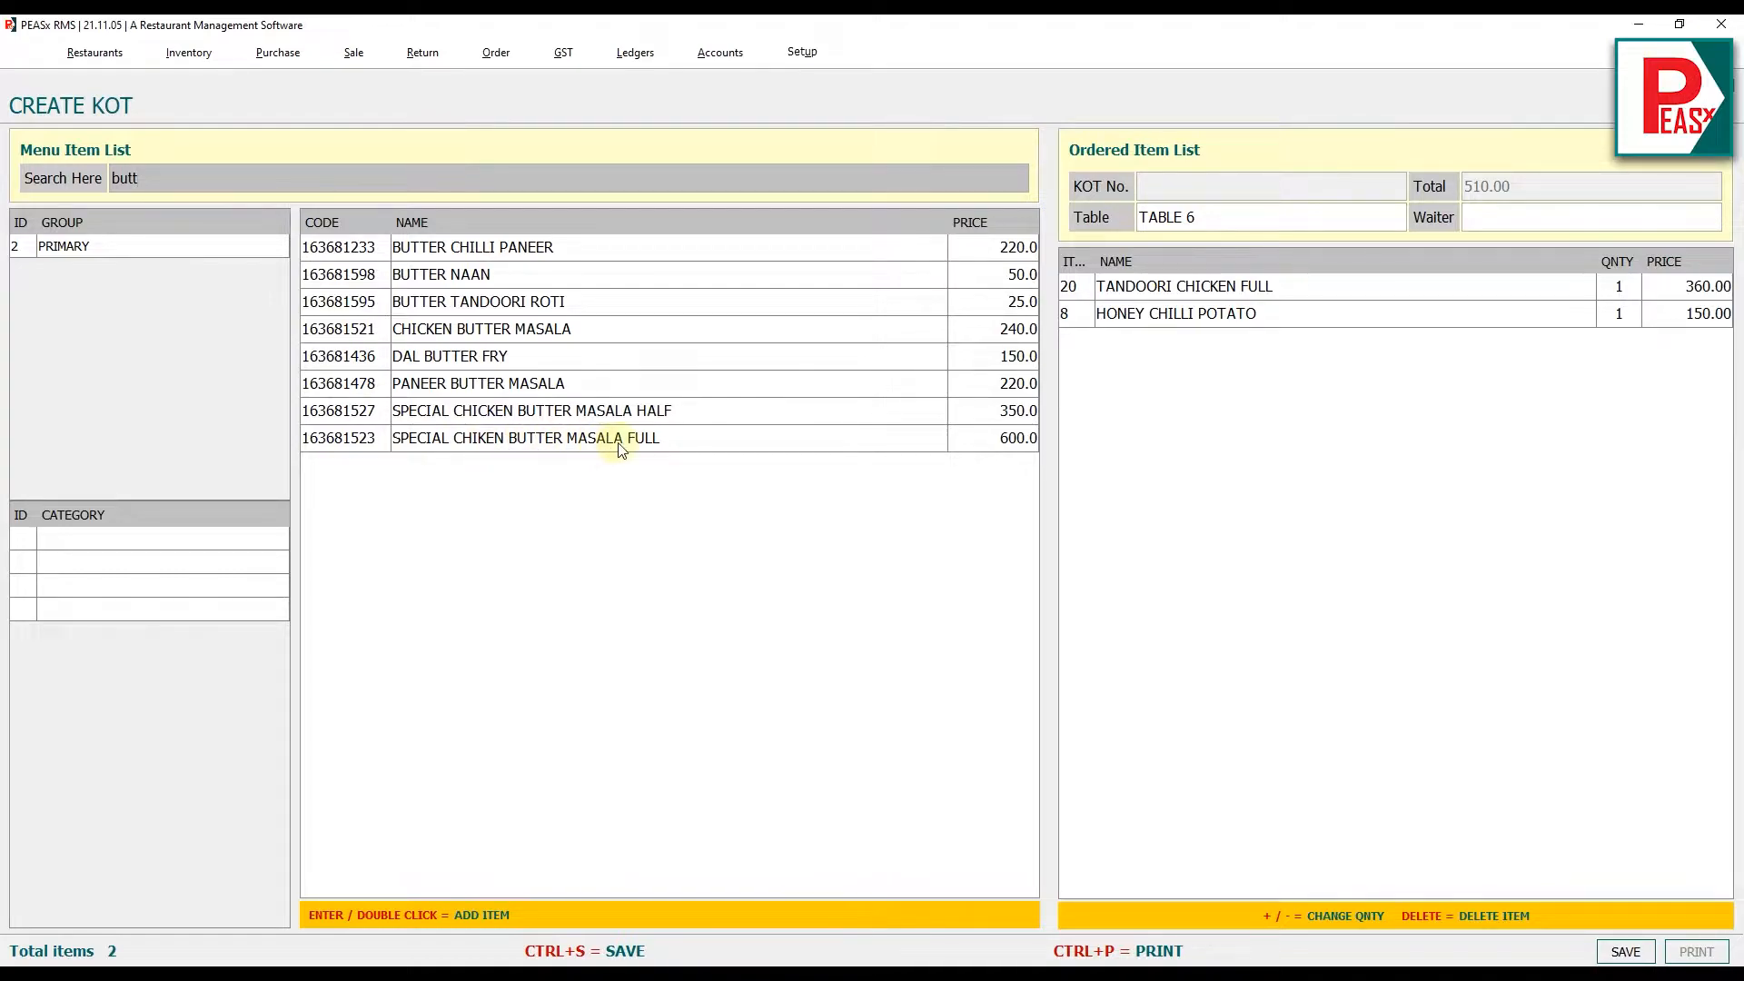
double_click(457, 333)
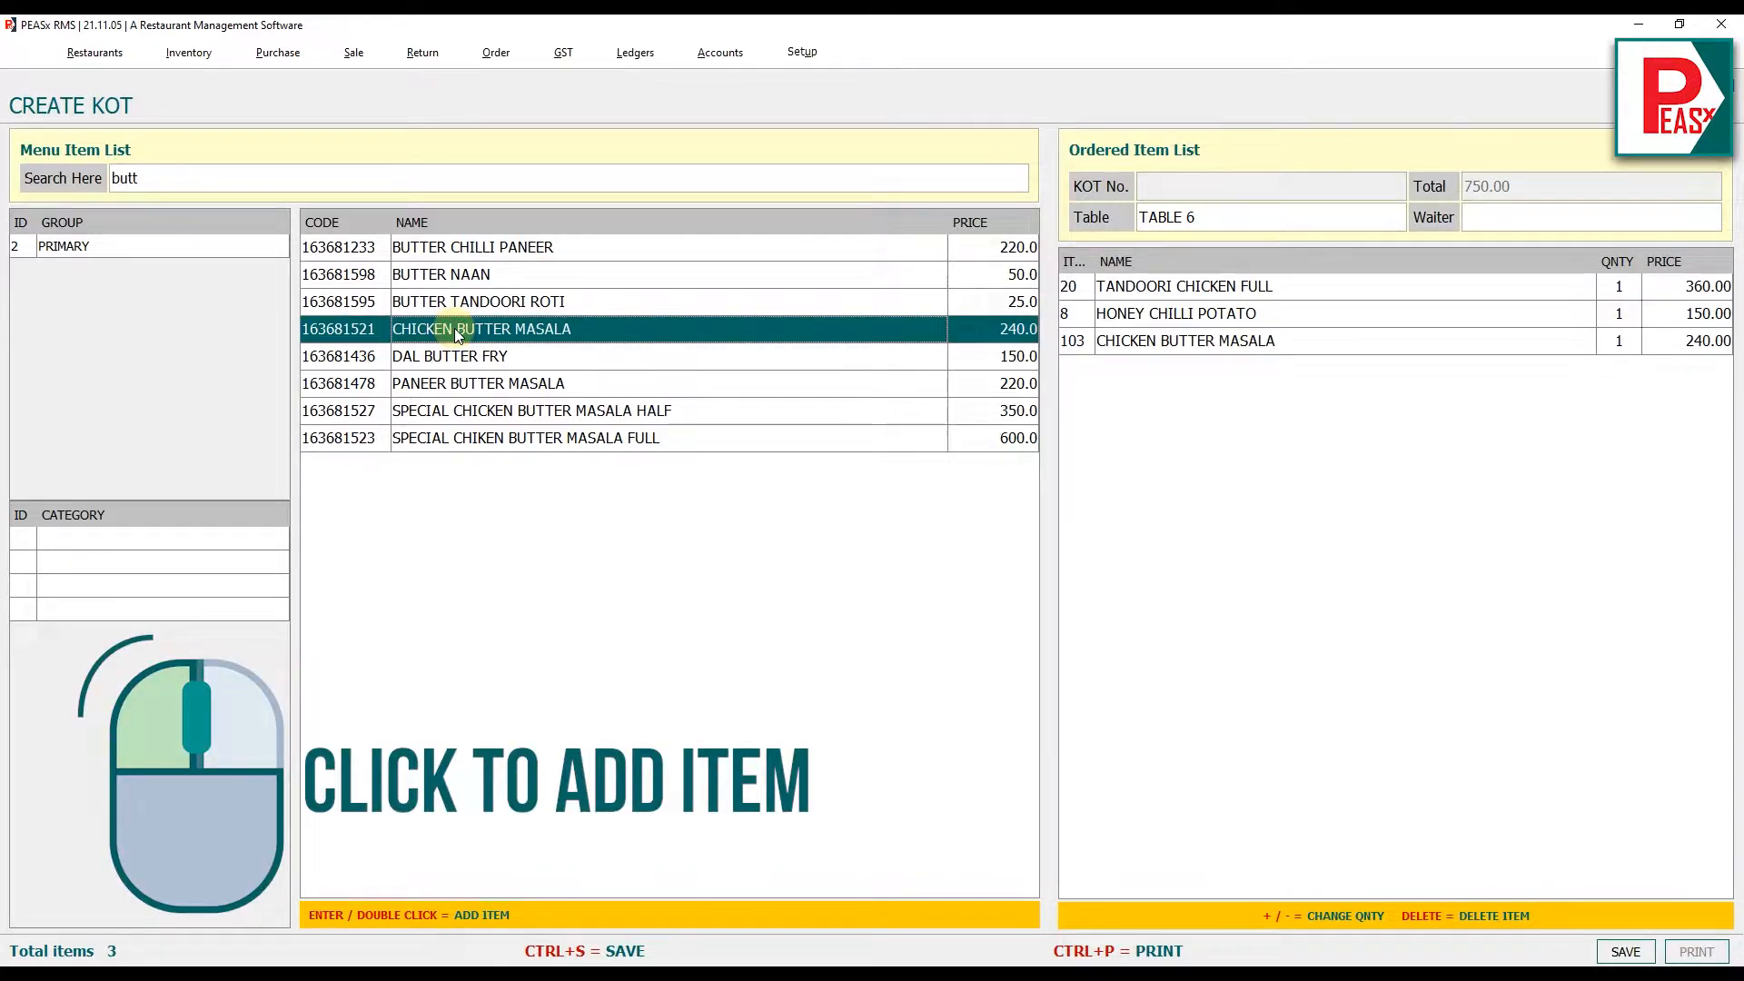
- Replace the menu search with "pan" and add PALAK PANEER and PANEER TIKKA to the order
click(197, 182)
key(ctrl+a)
text(pa)
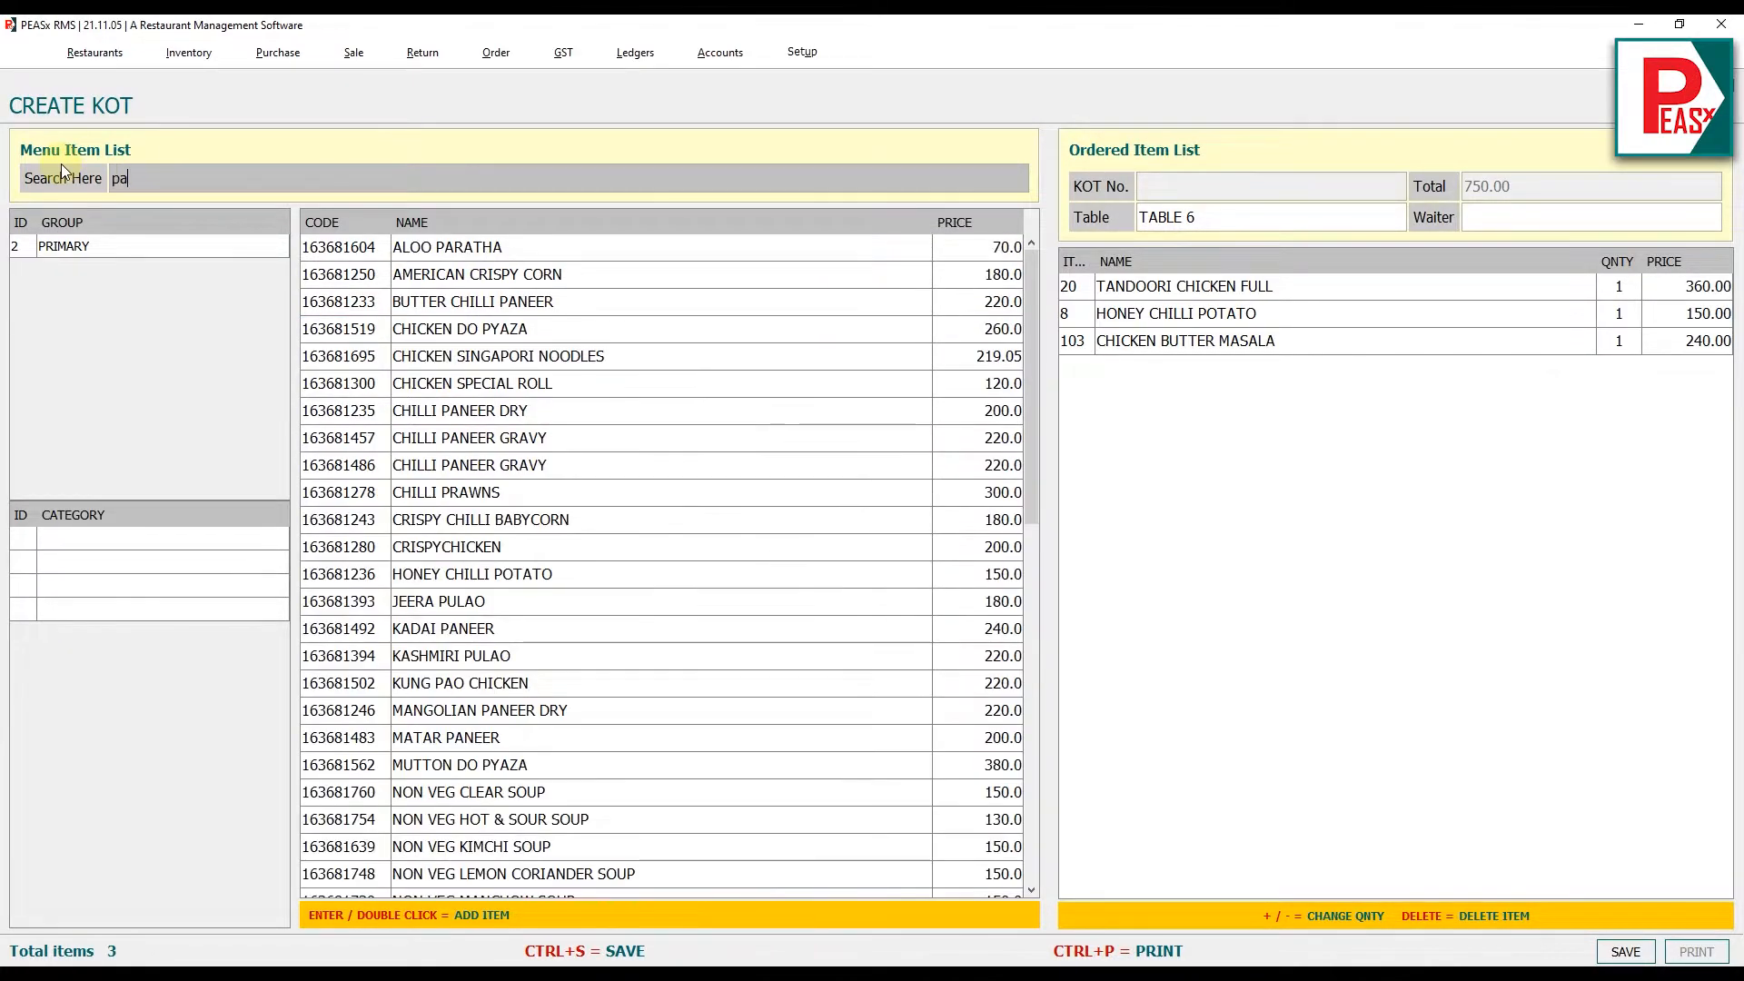
text(n)
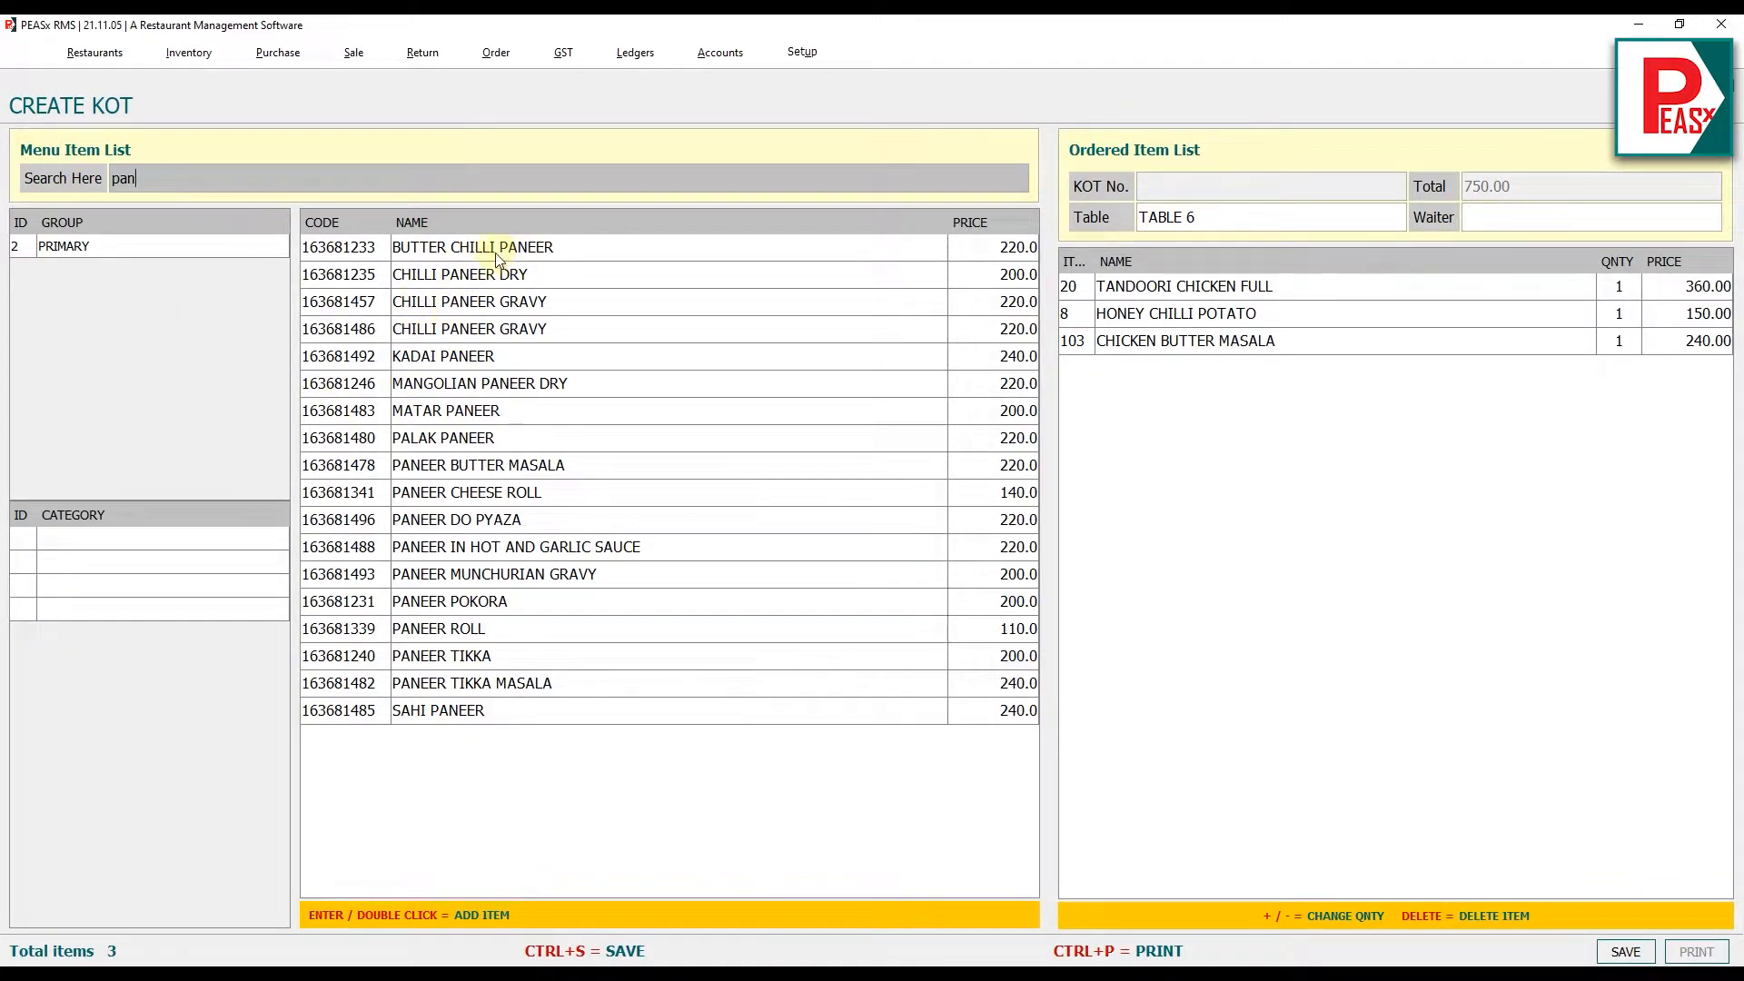
double_click(474, 440)
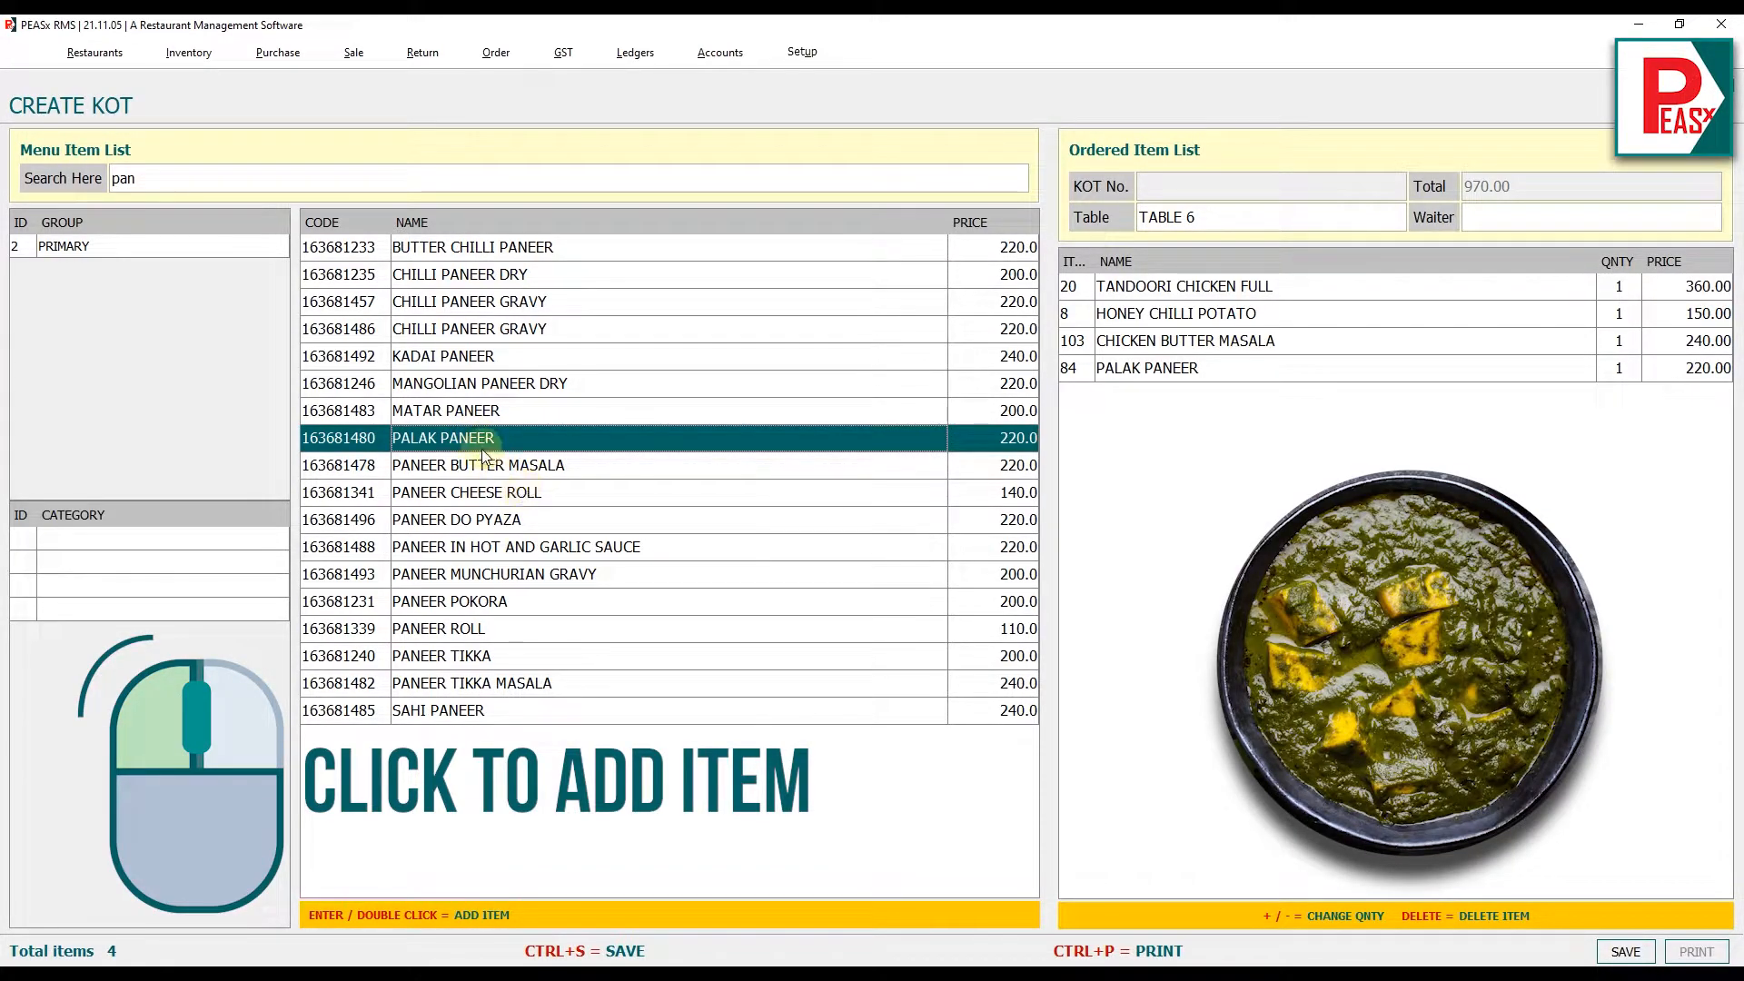
click(479, 656)
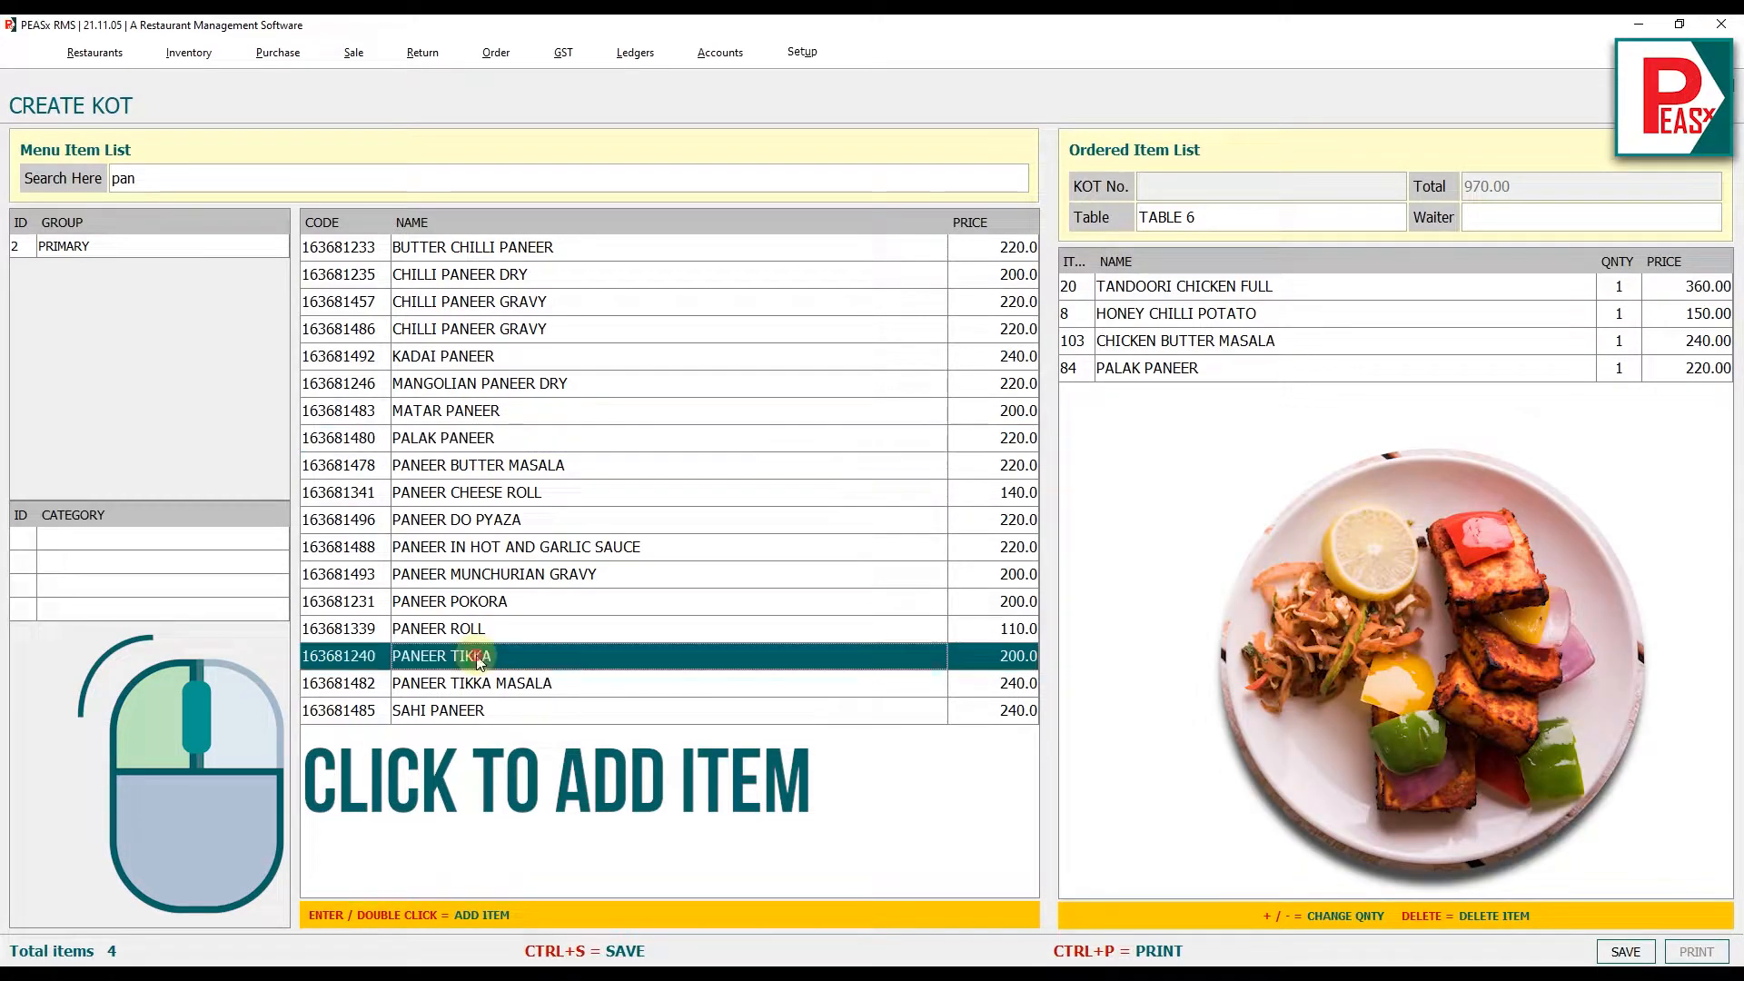
double_click(476, 656)
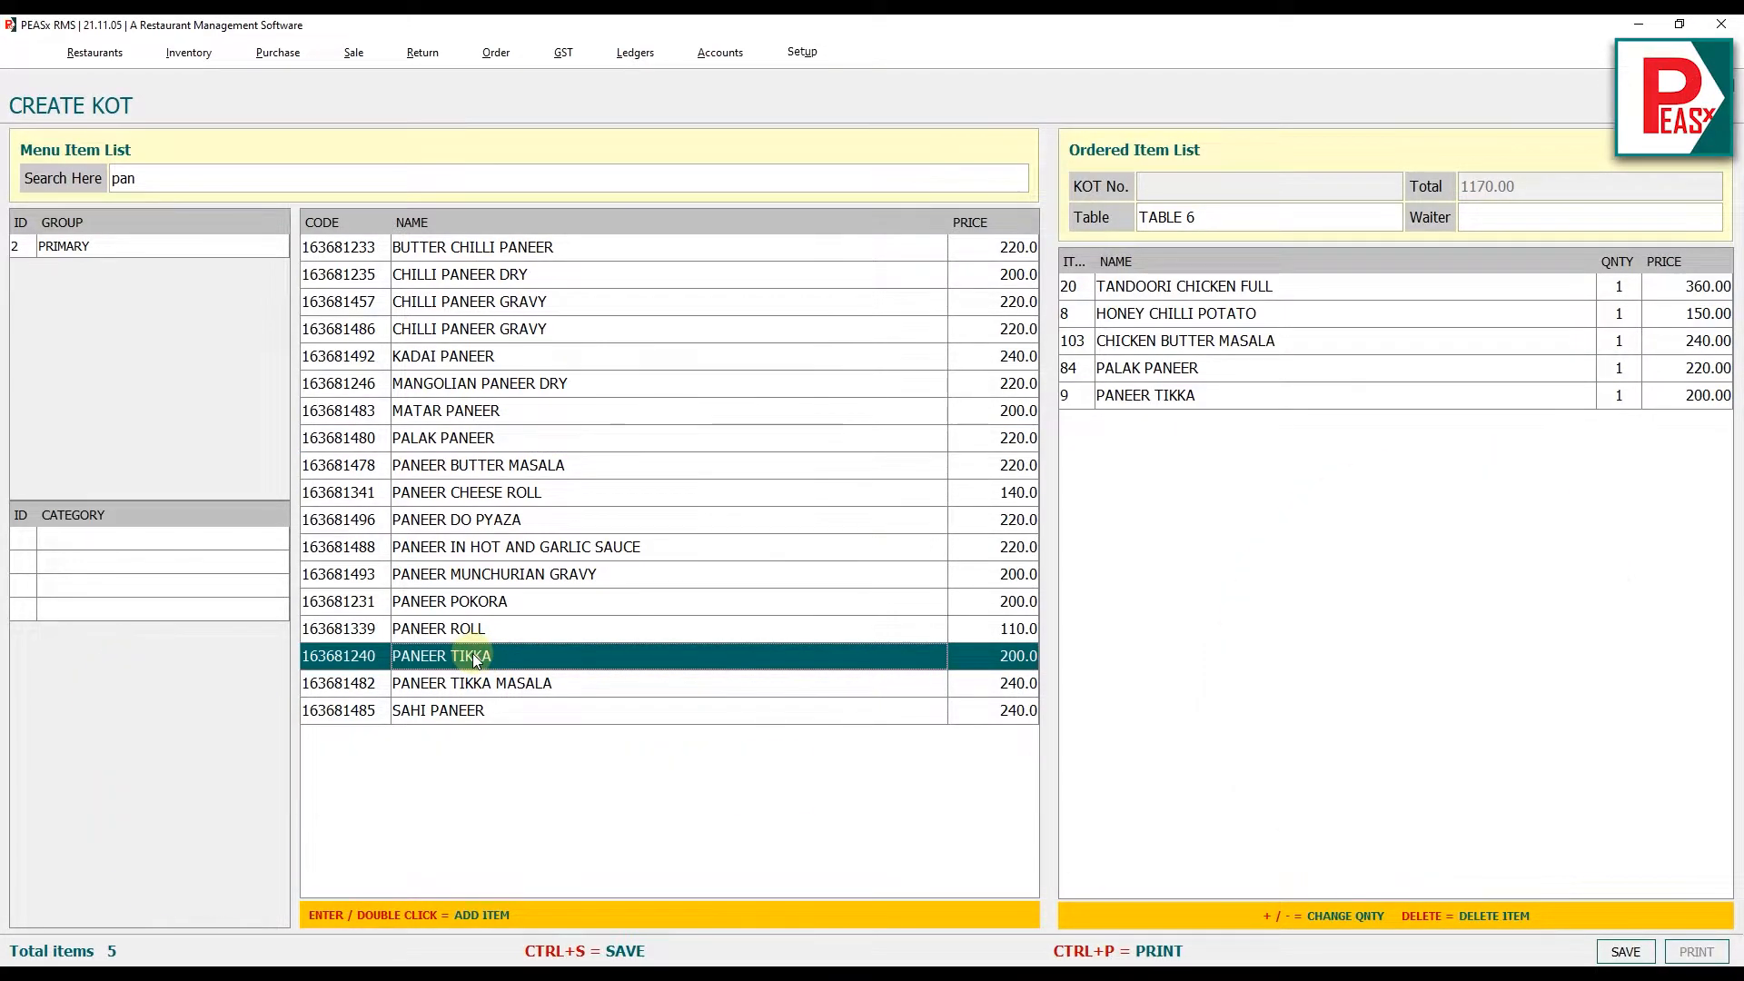
- Clear the menu item search text
click(190, 181)
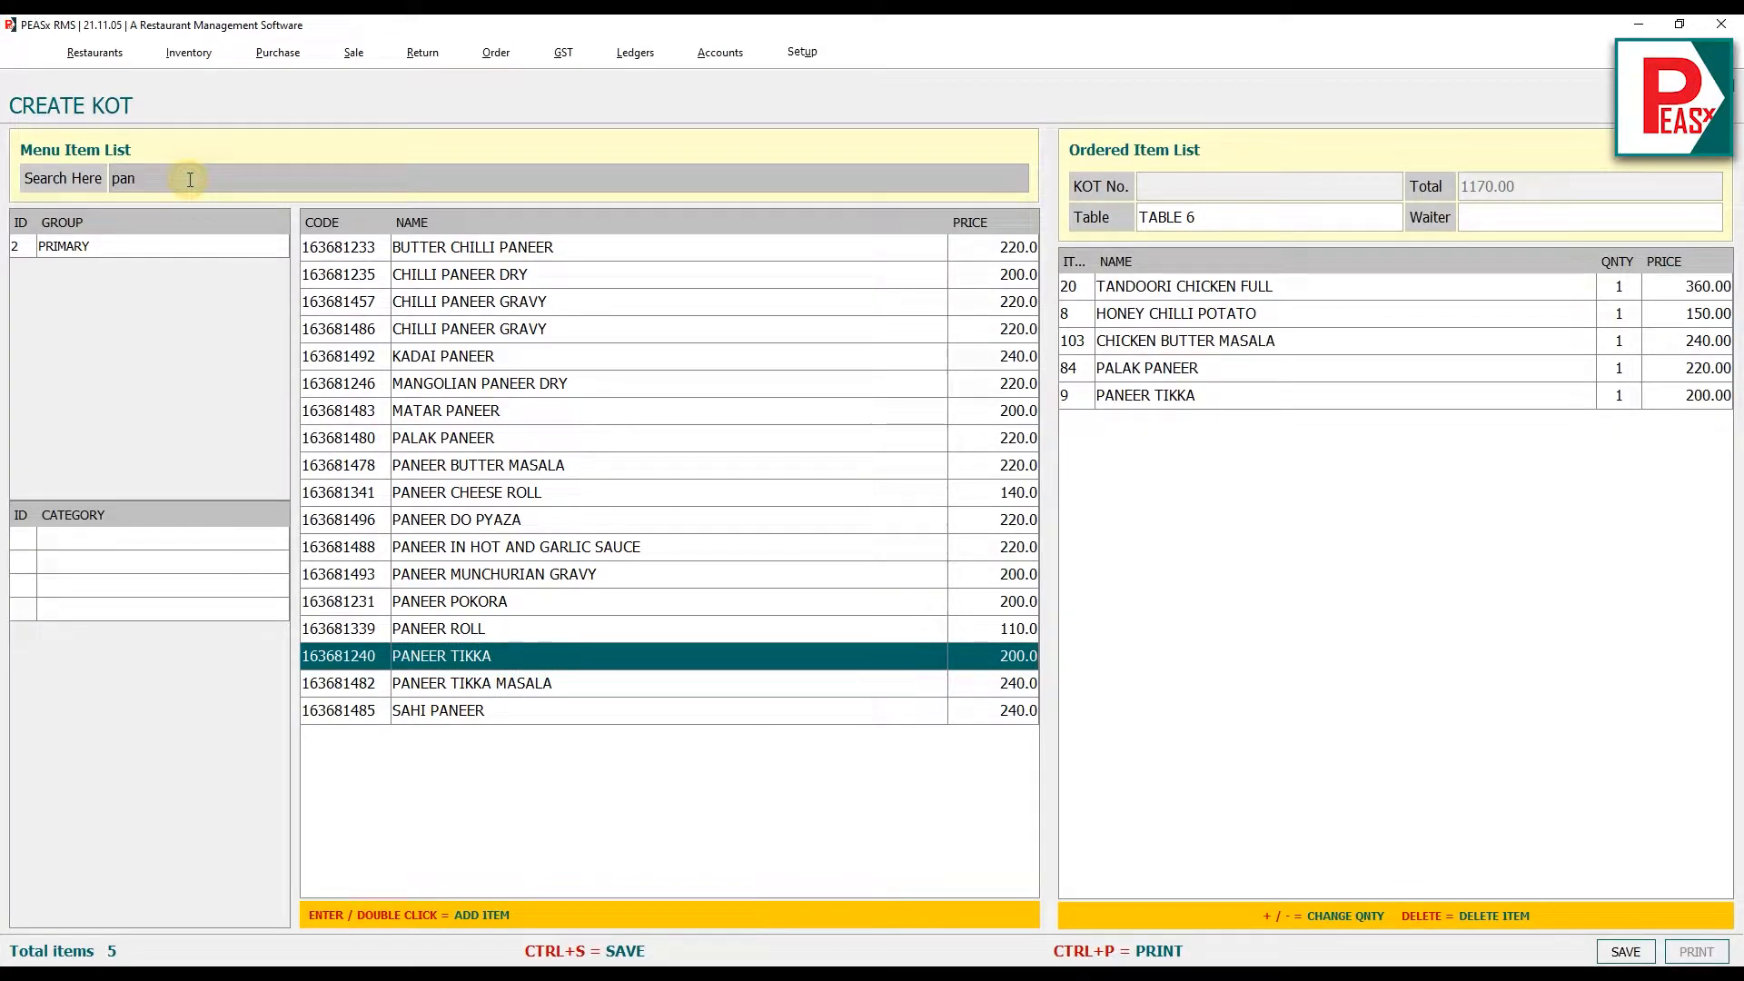
key(BackSpace)
key(BackSpace)
key(BackSpace)
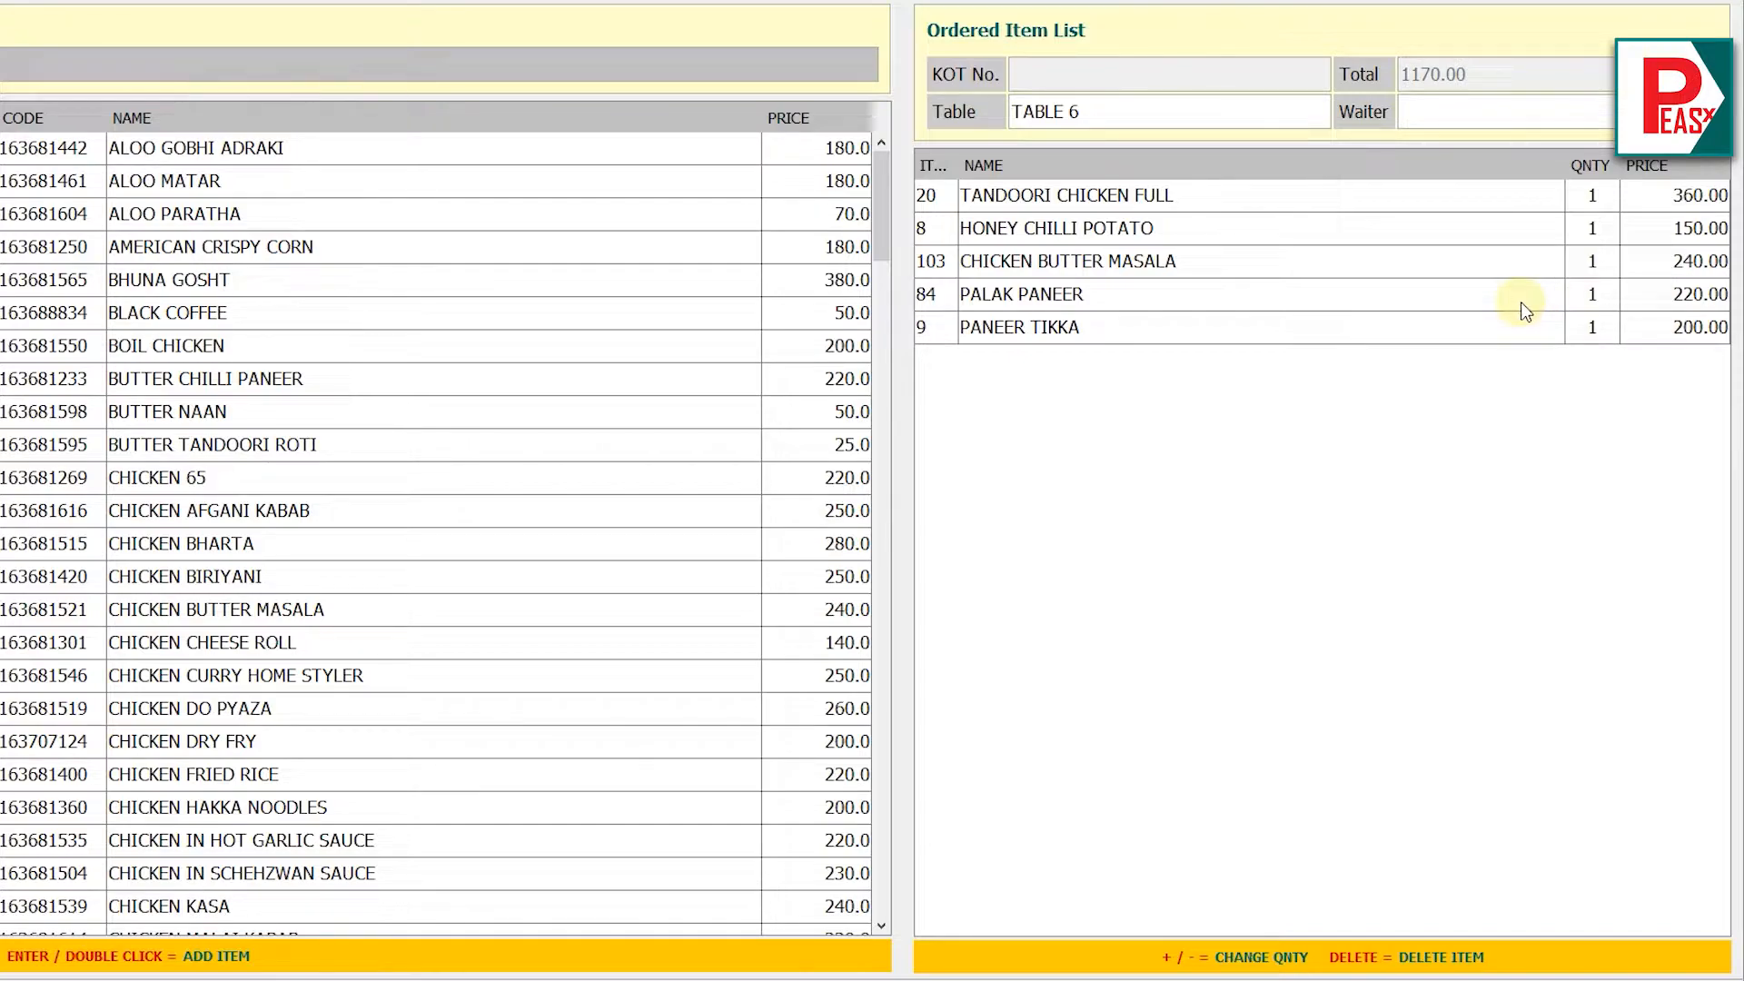
- Raise the quantity of TANDOORI CHICKEN FULL and lower it back to 1, and delete the item from the order
click(1320, 202)
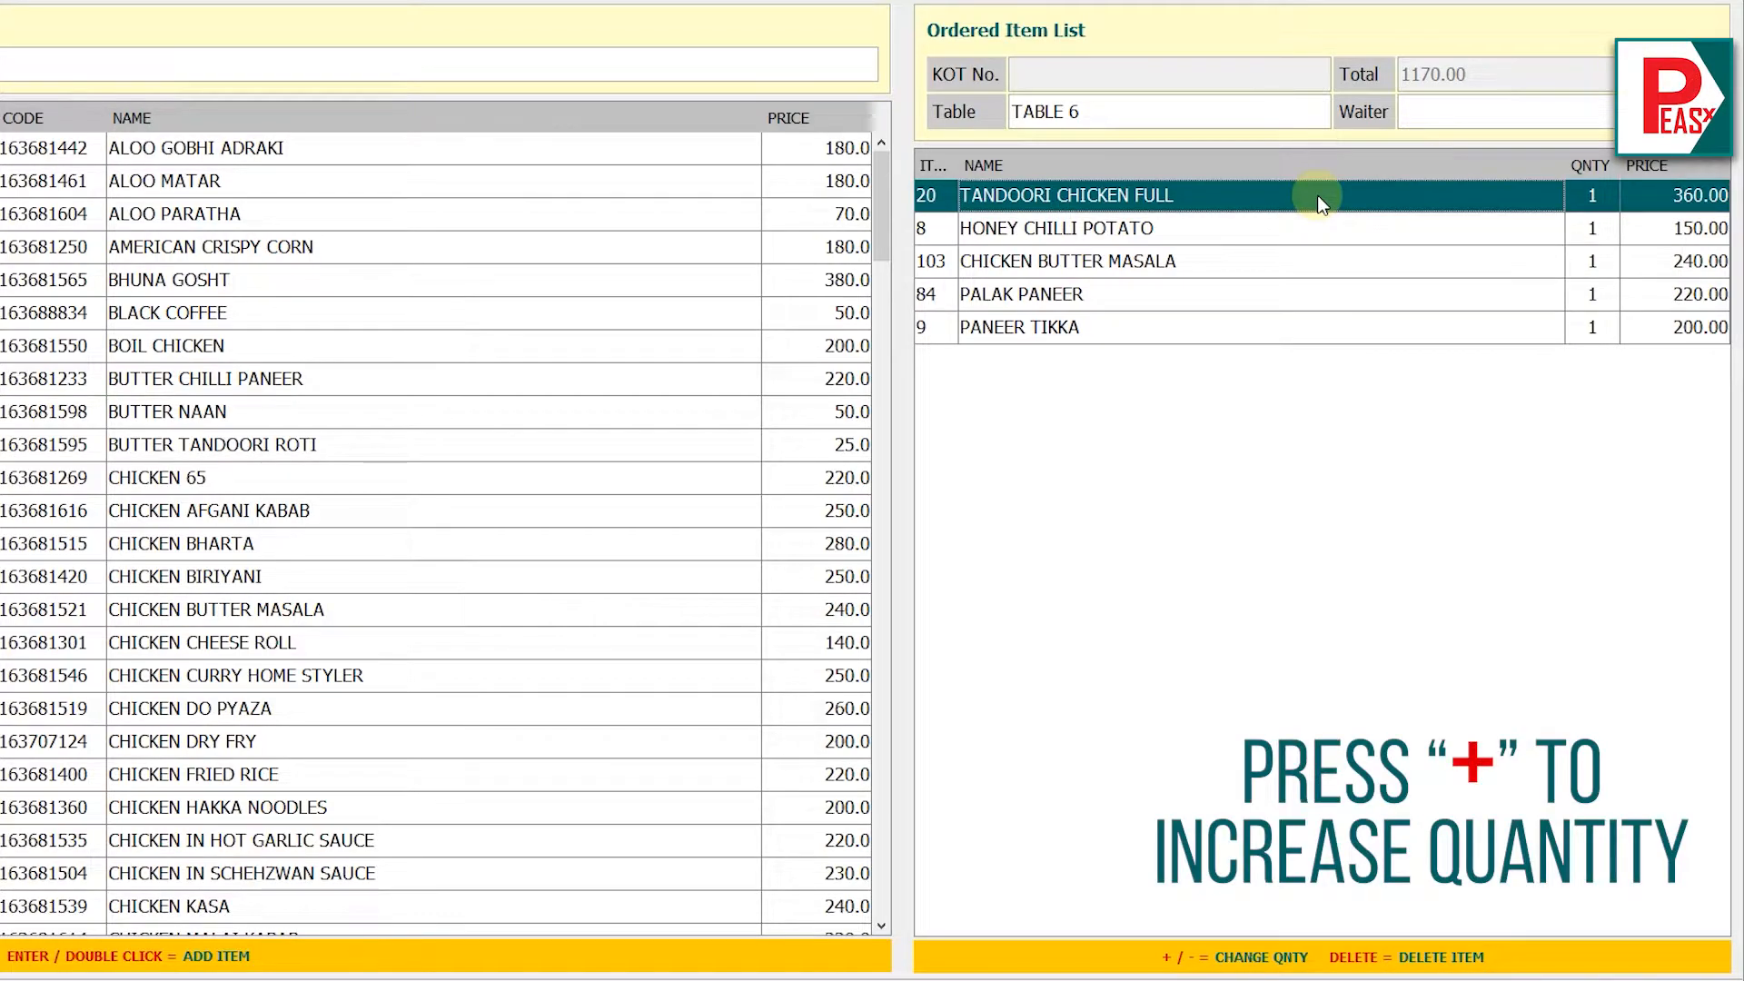
key(plus)
key(plus)
key(plus)
key(minus)
key(minus)
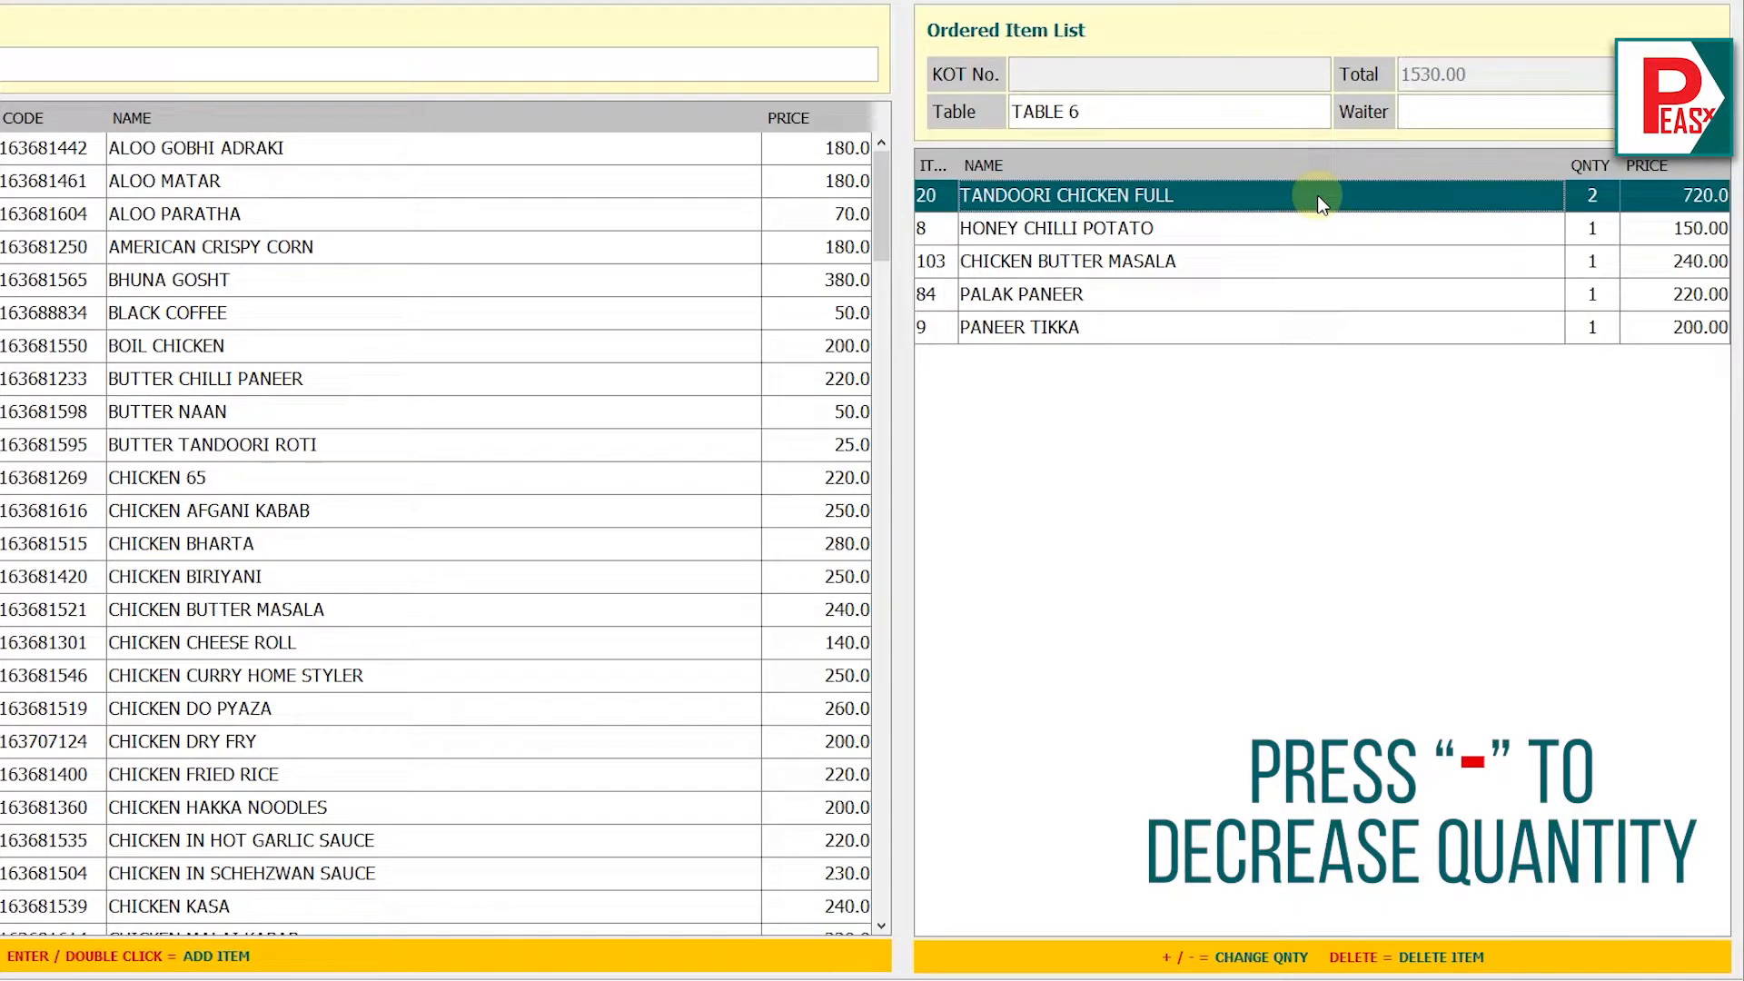
key(minus)
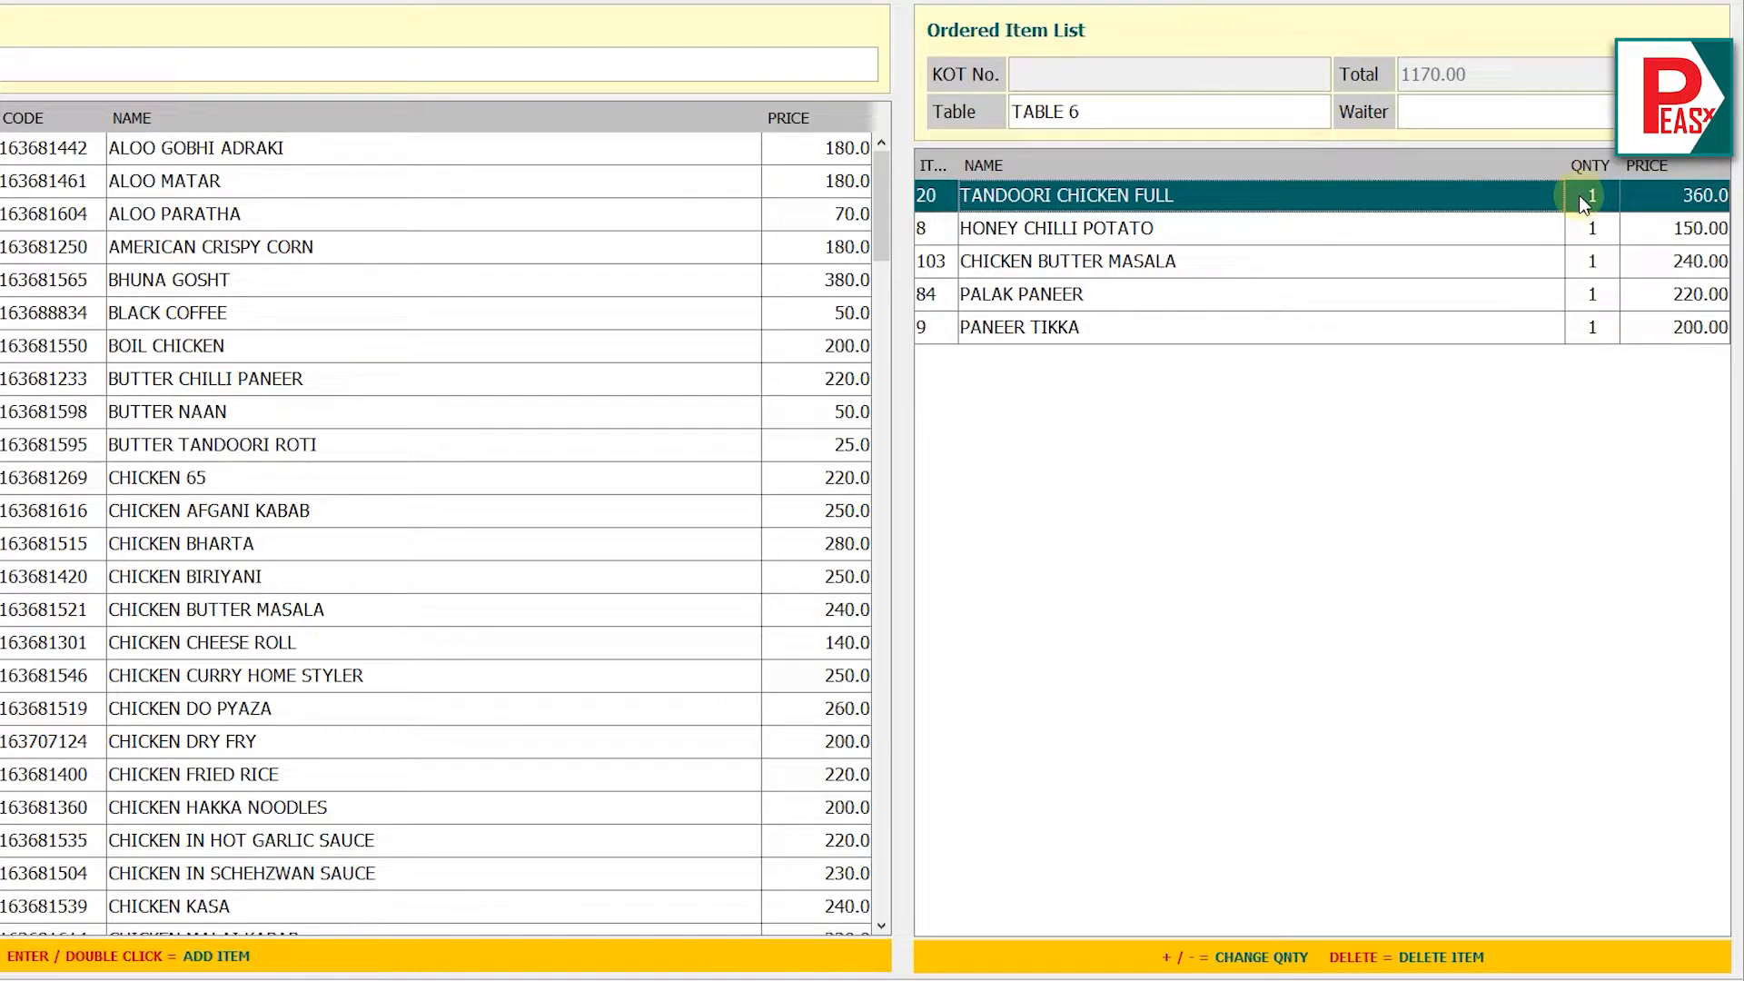
key(Delete)
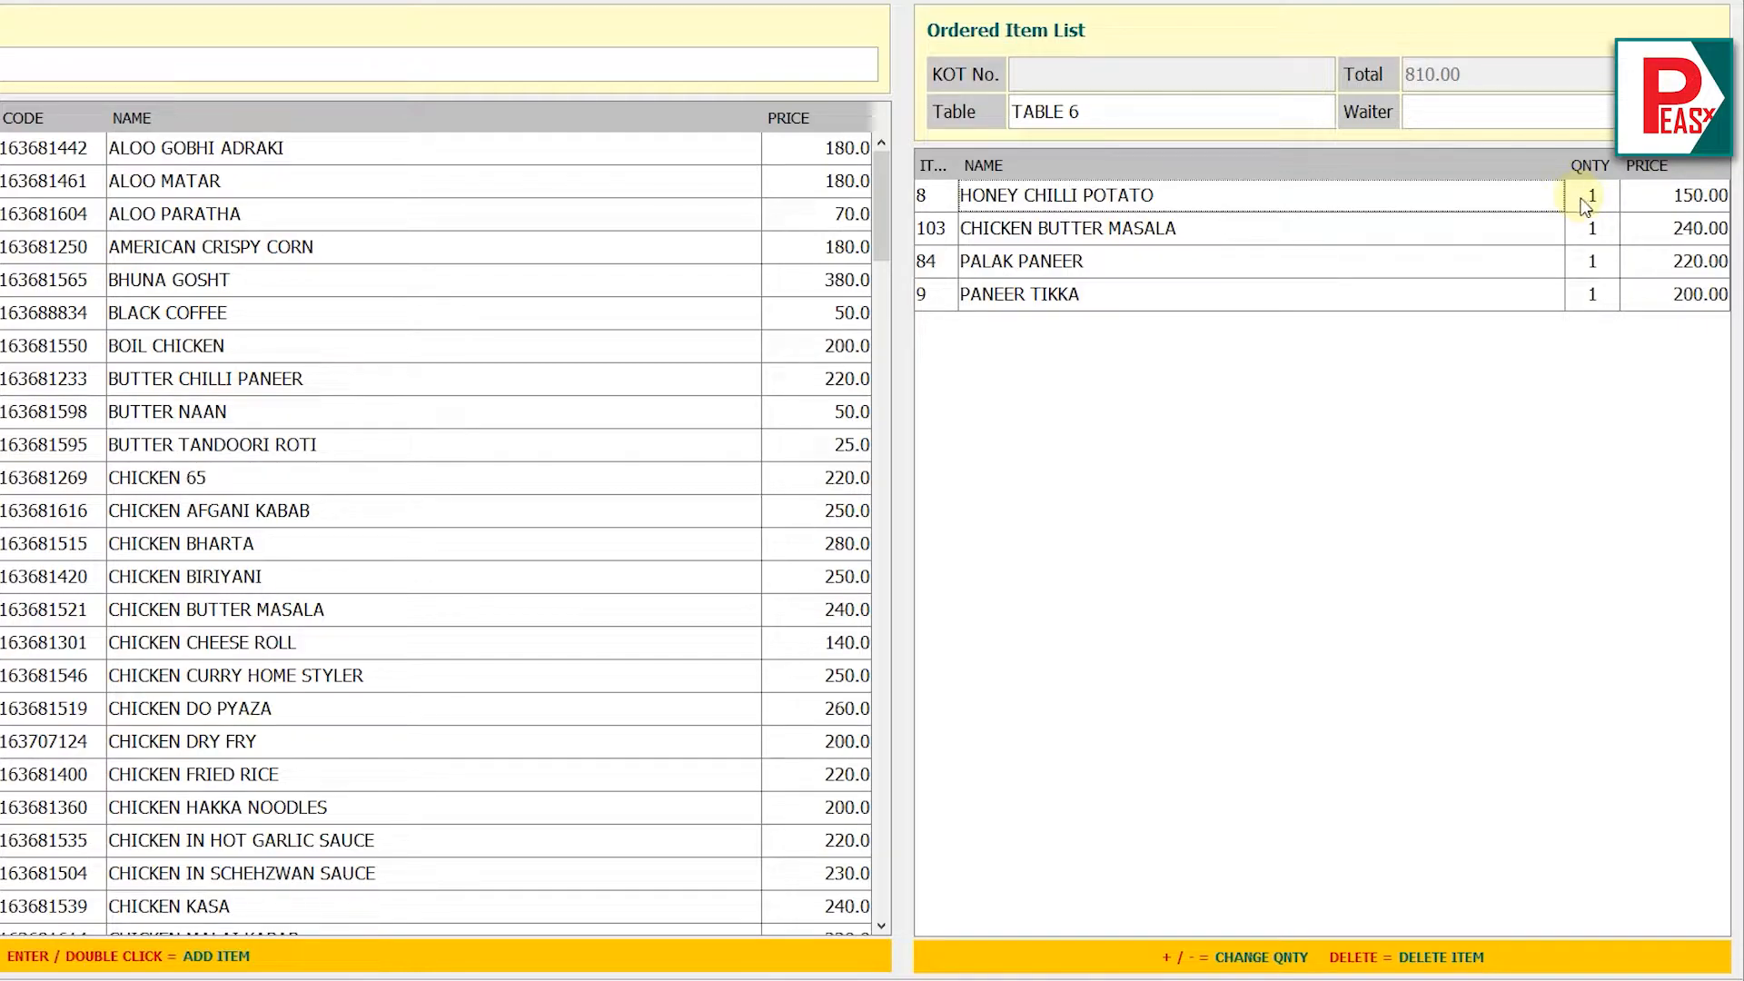
click(277, 63)
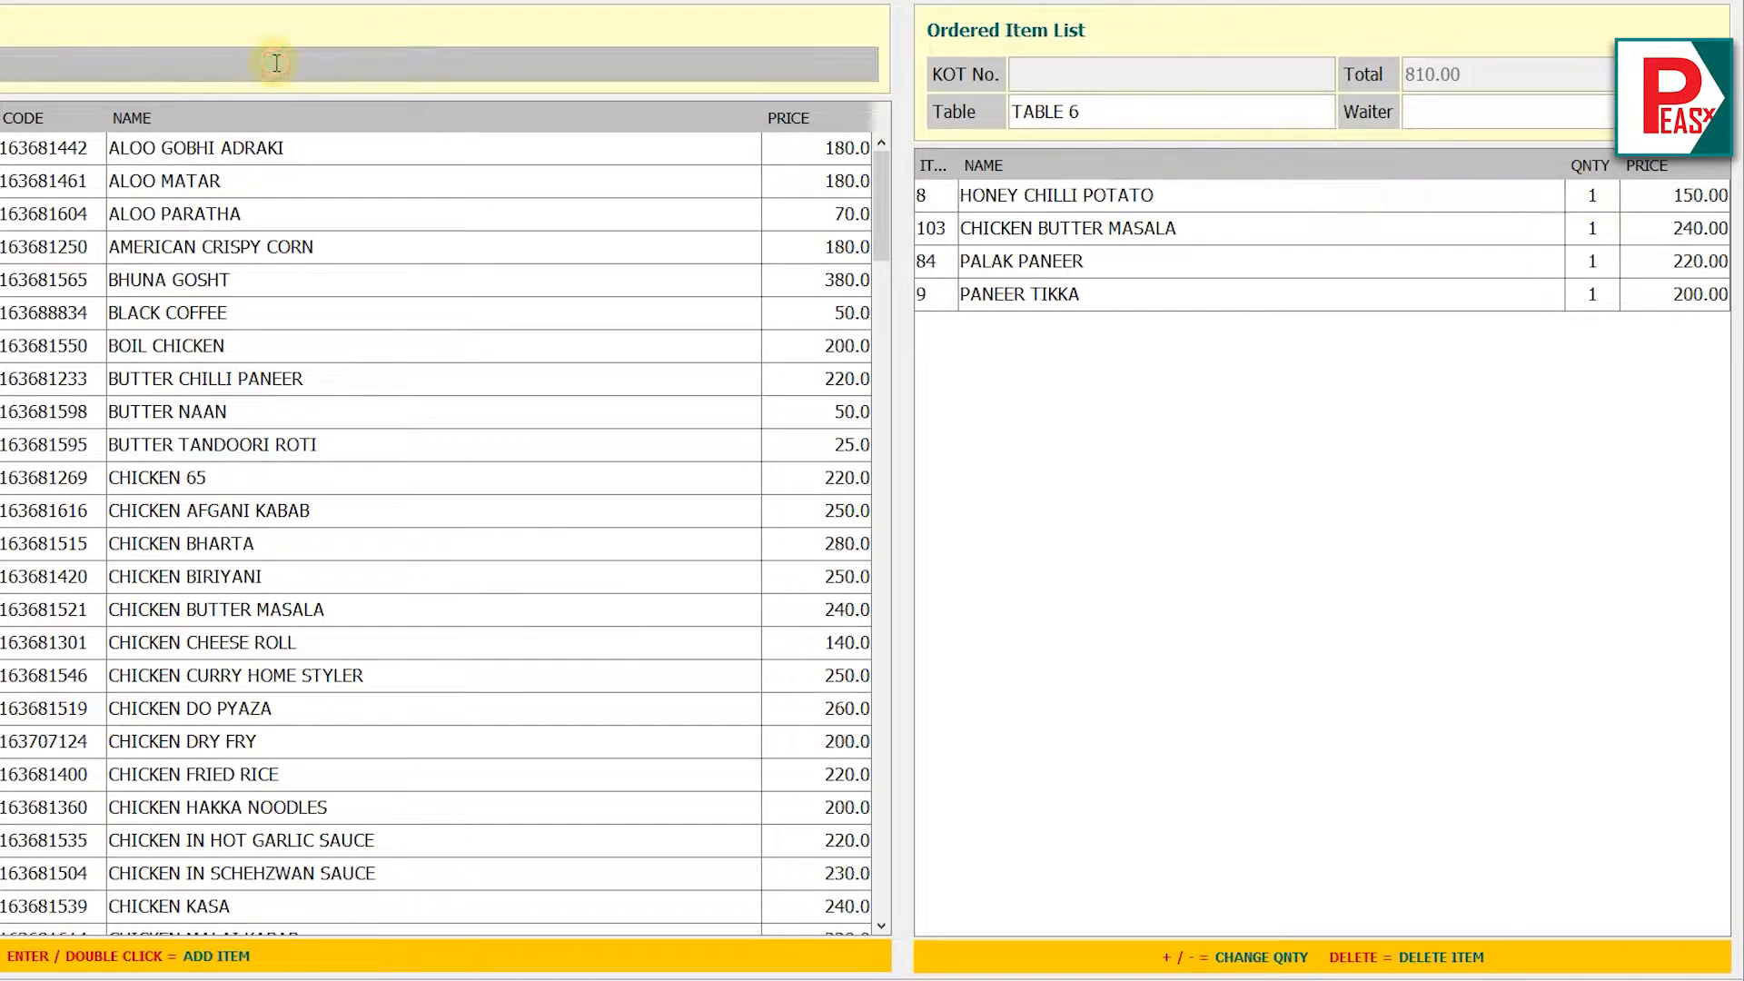
text(chic)
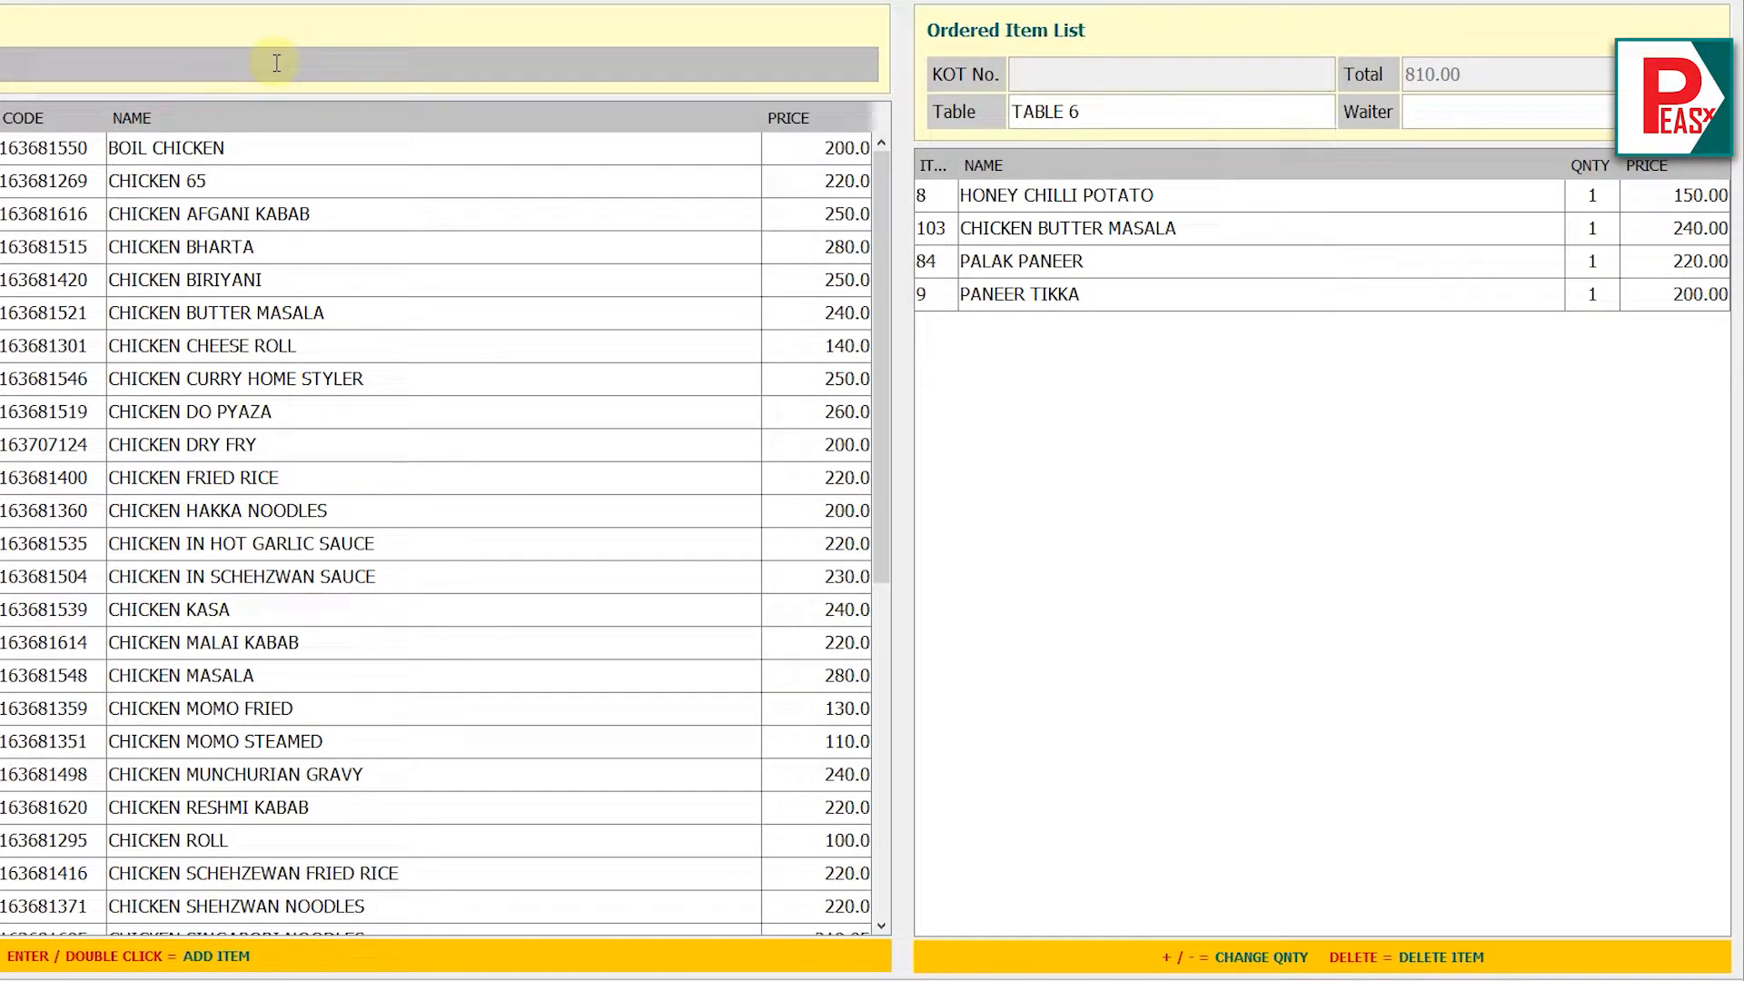
key(BackSpace)
key(BackSpace)
key(BackSpace)
key(BackSpace)
- Search the menu for "tand" and add TANDOORI CHICKEN FULL to the order with a quantity of 2
text(tand)
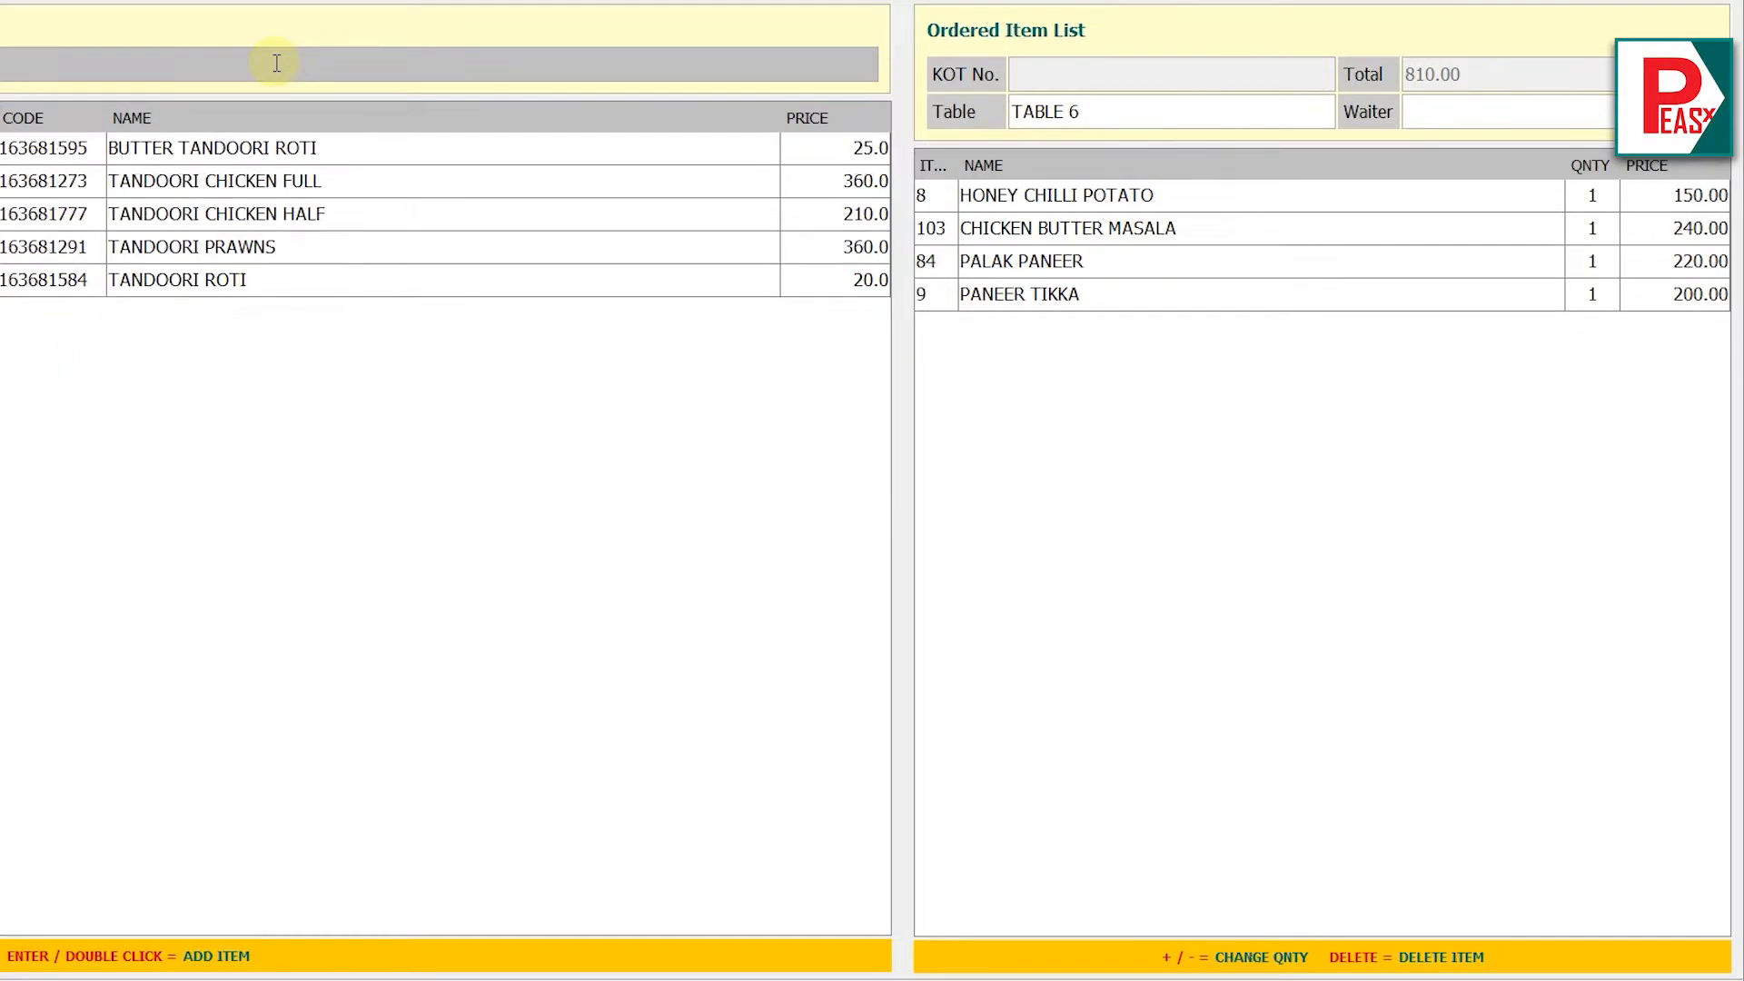
double_click(259, 186)
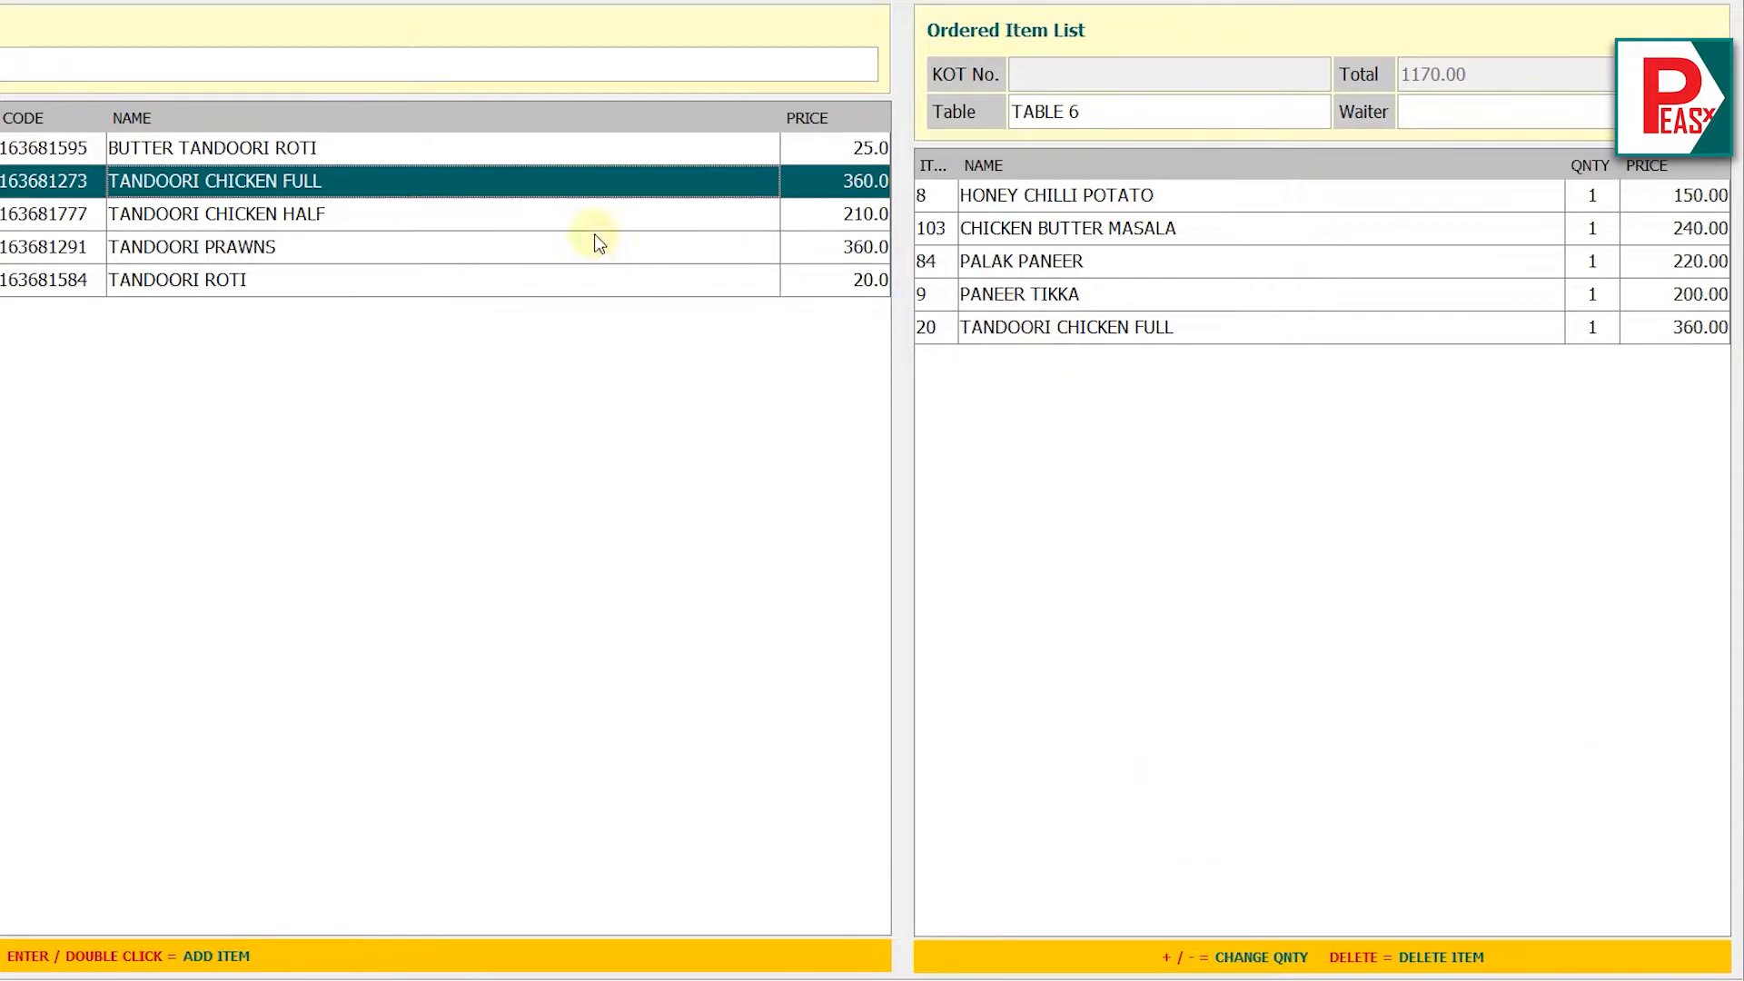
double_click(336, 178)
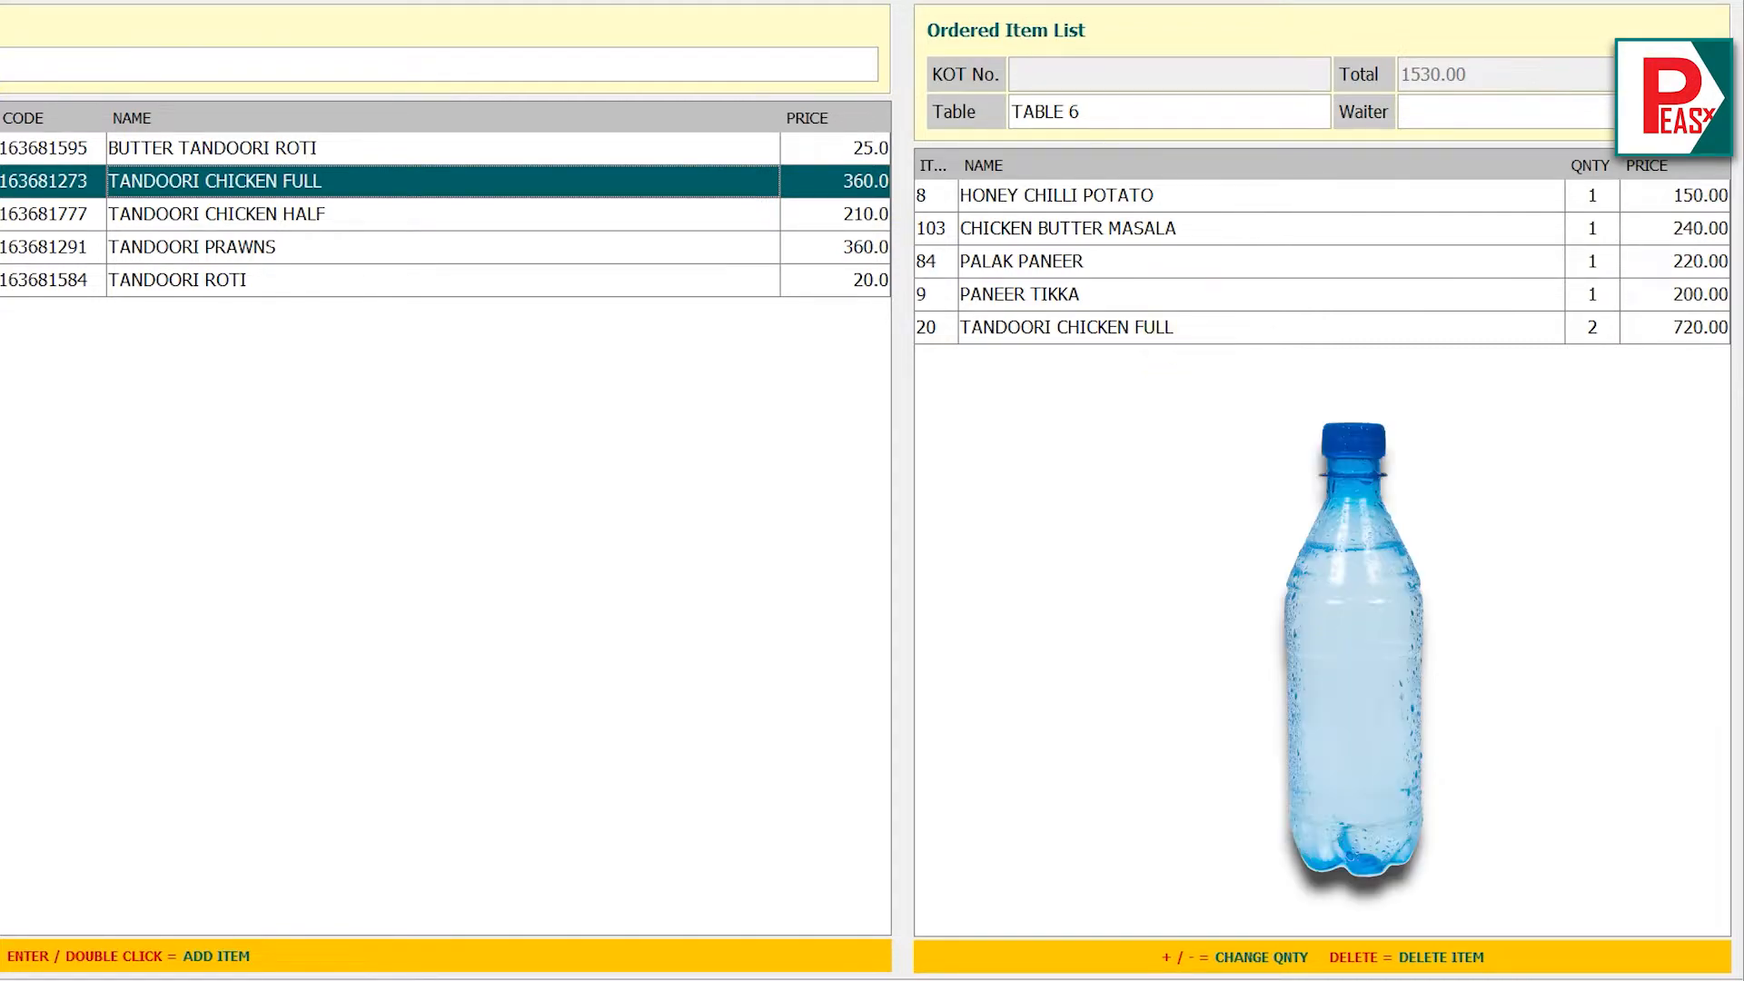
- Search the menu for "water" and add WATER 1LTR to the order with a quantity of 2
click(364, 64)
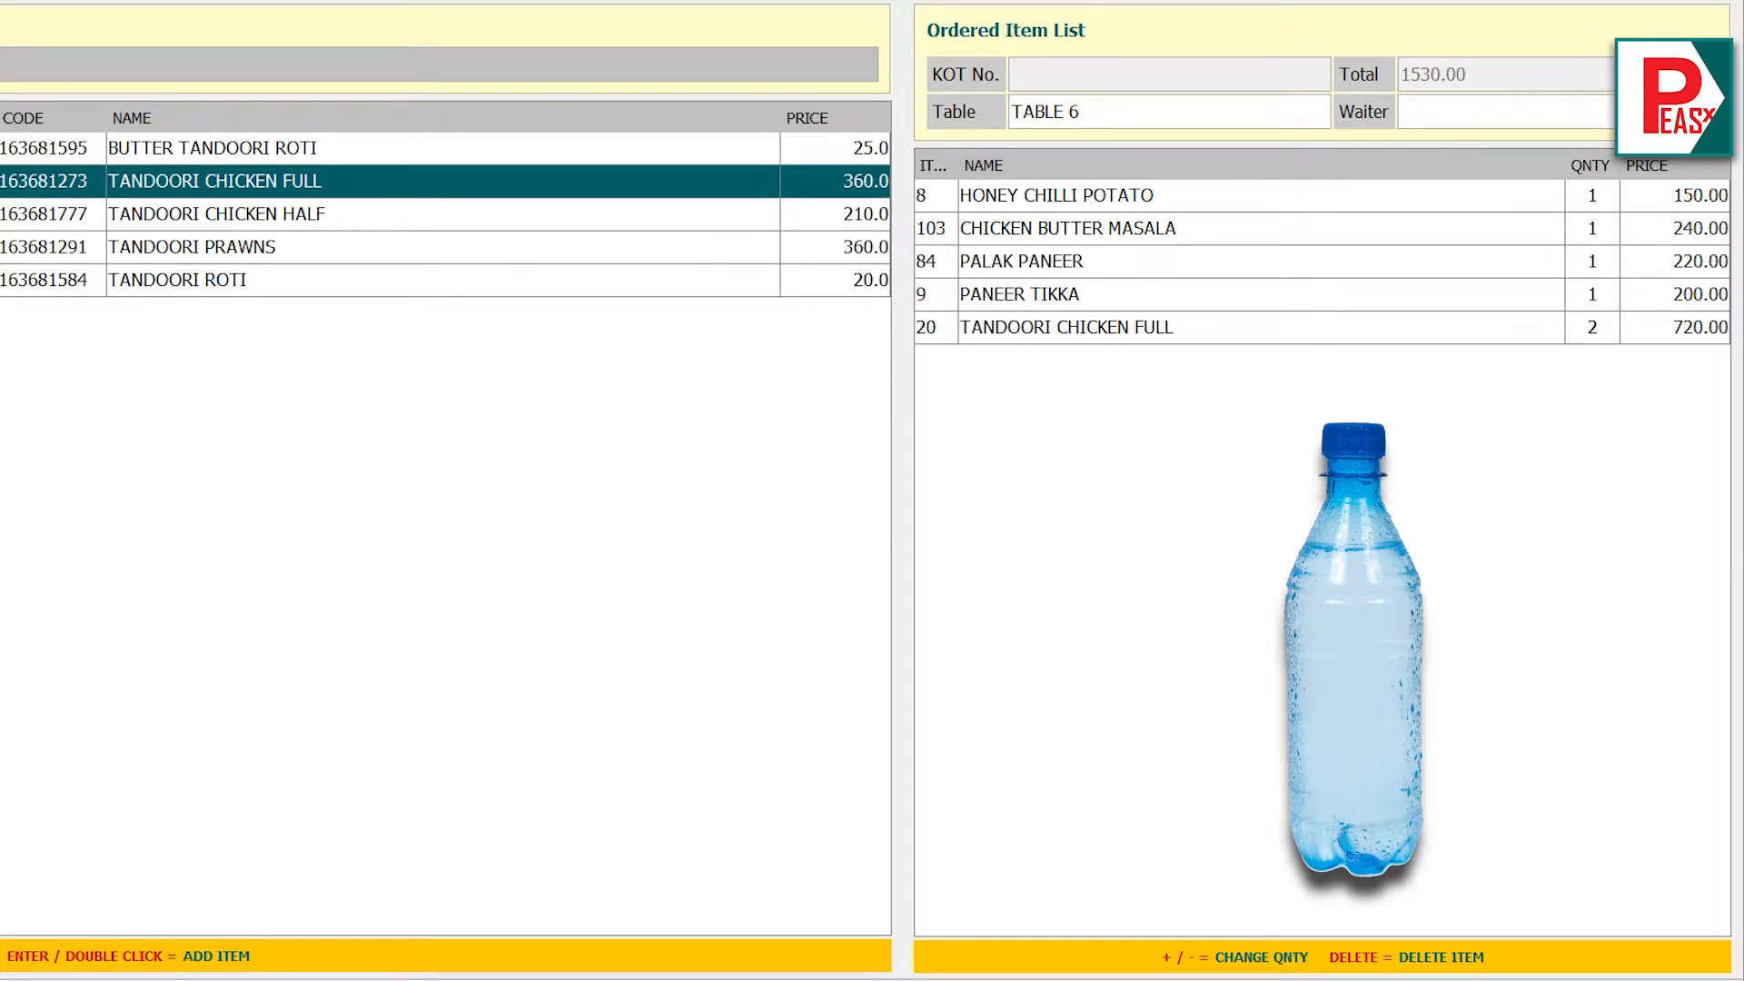
text(water)
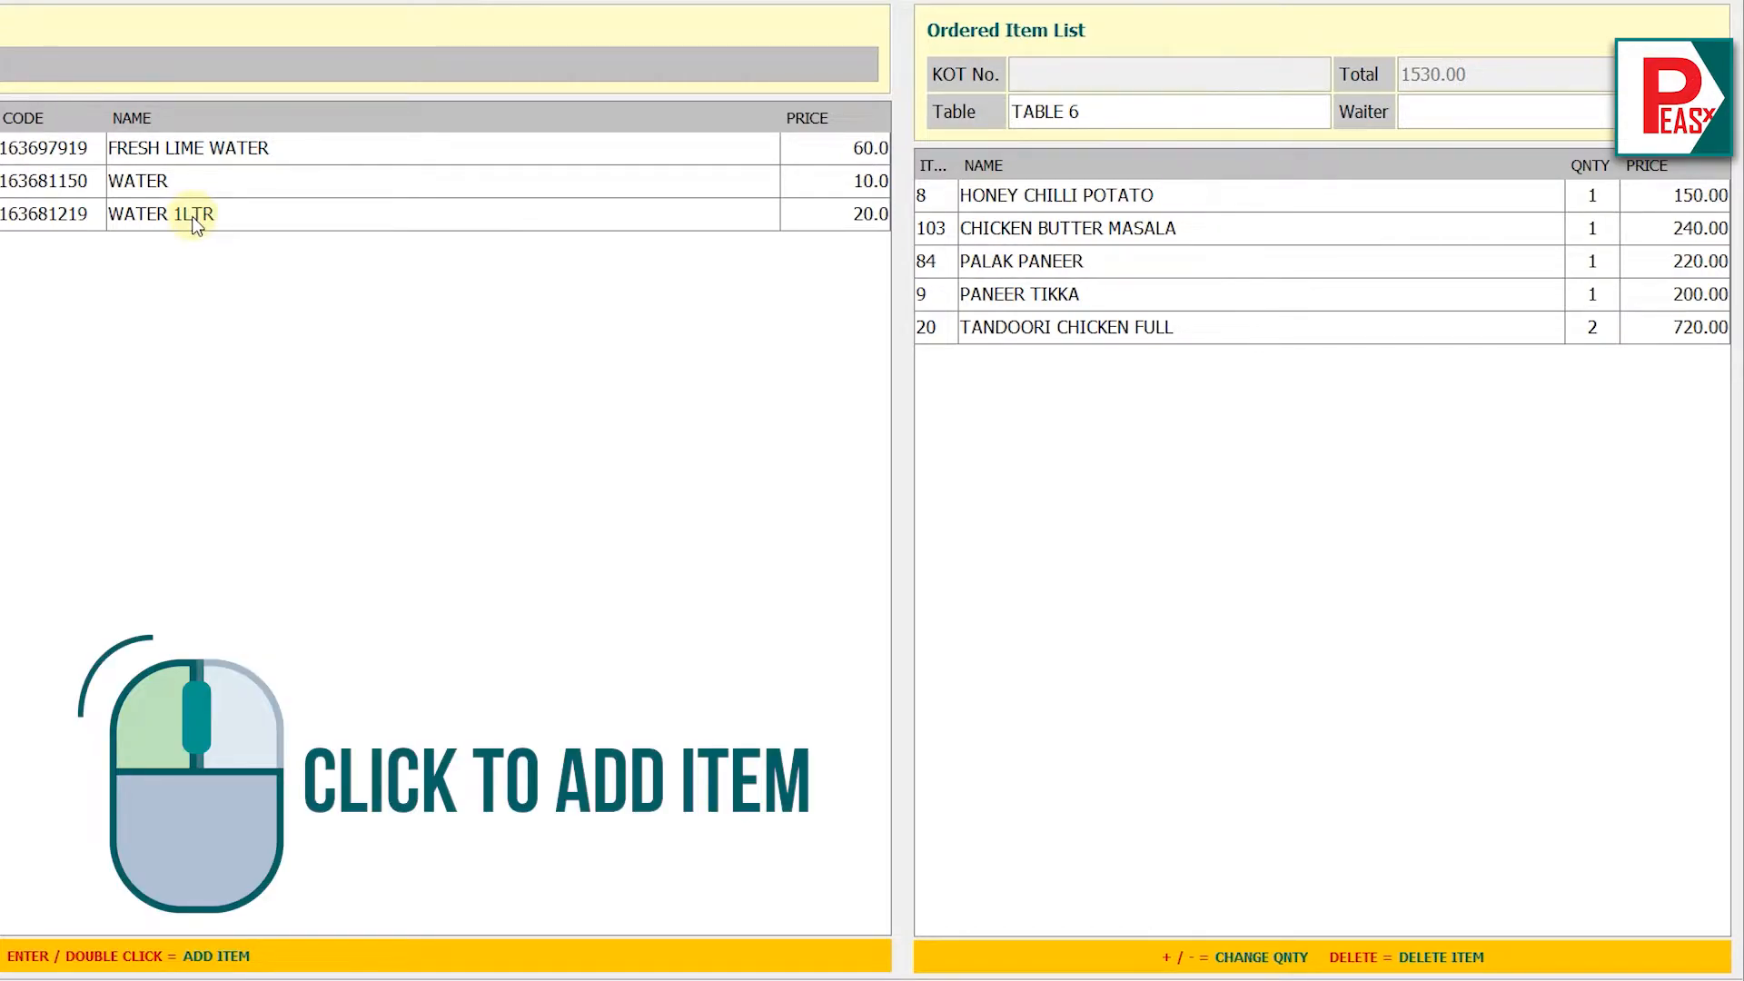
click(194, 218)
click(194, 218)
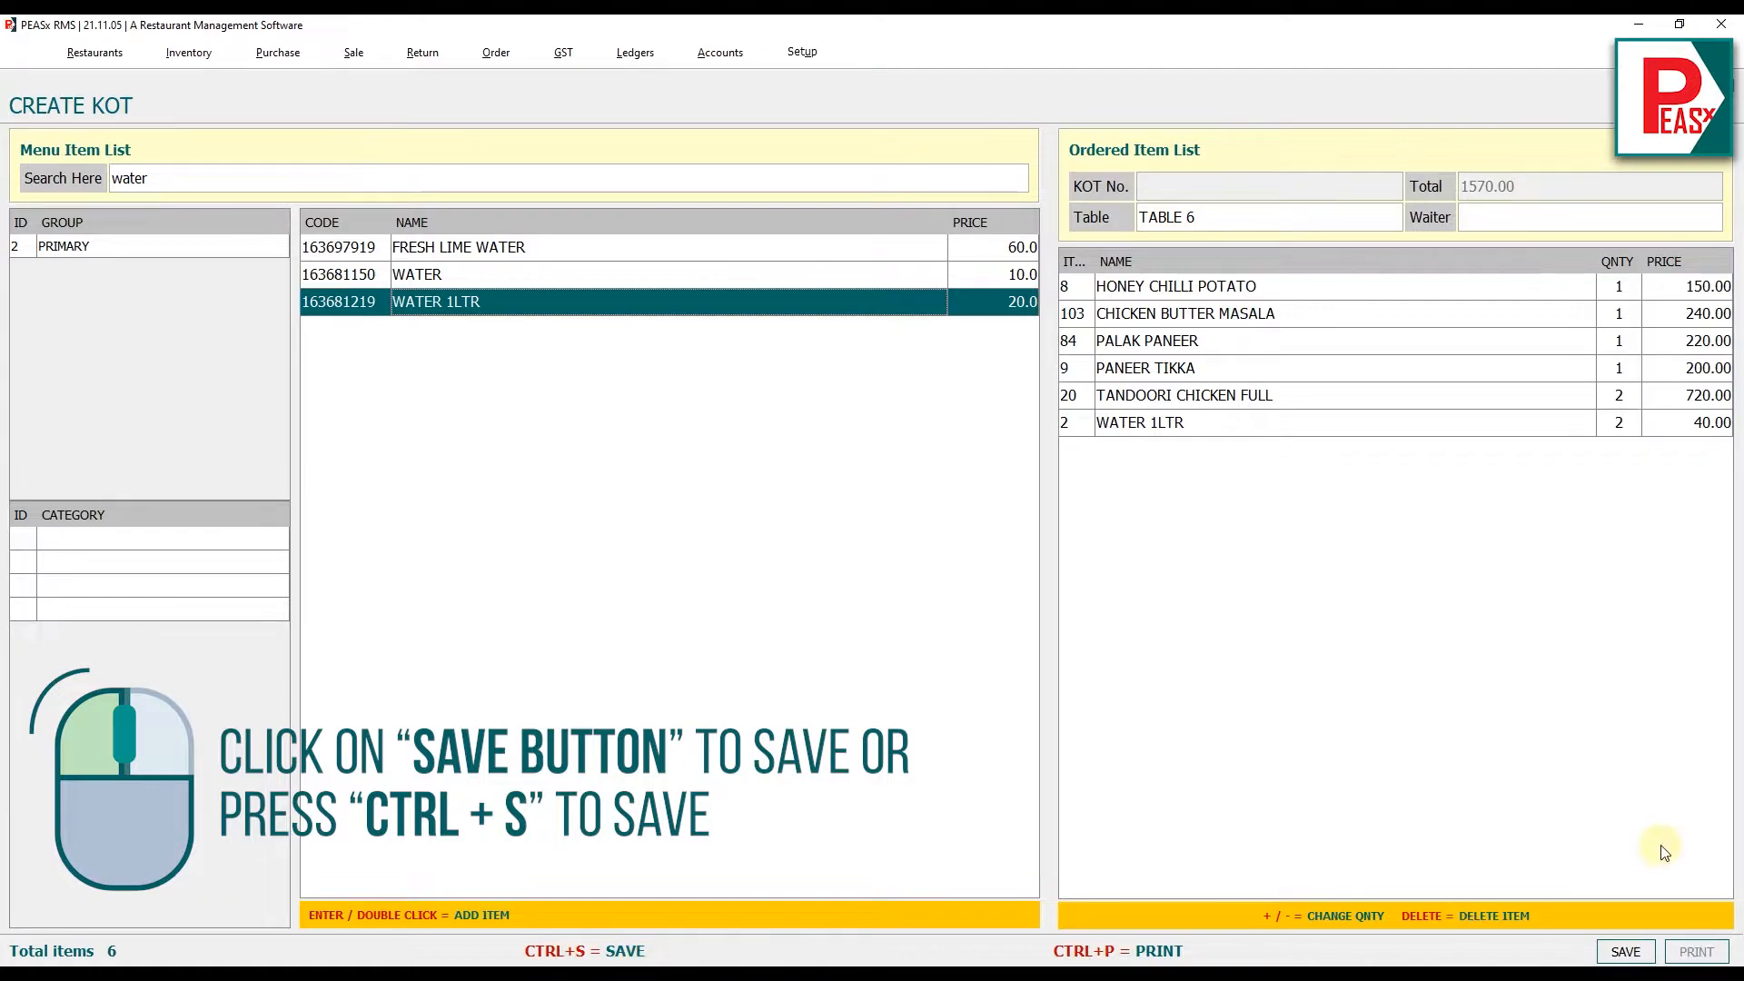
- Save the Table 6 kitchen order and print it
click(1624, 953)
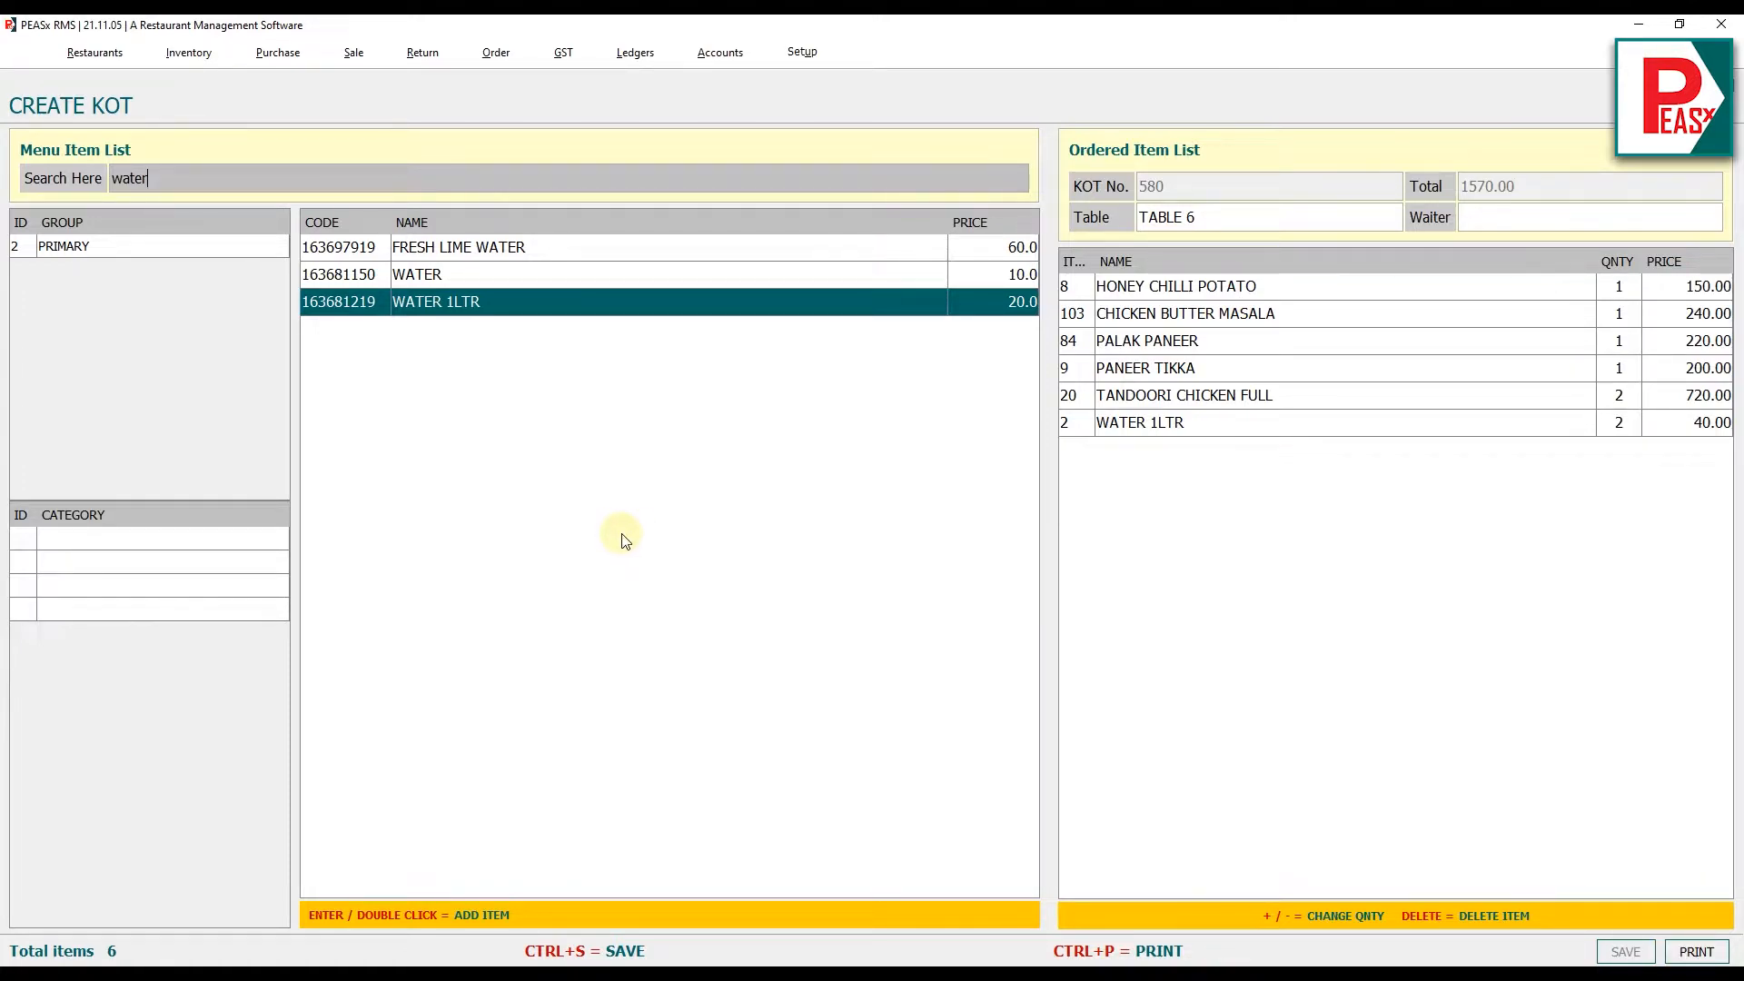
key(ctrl+p)
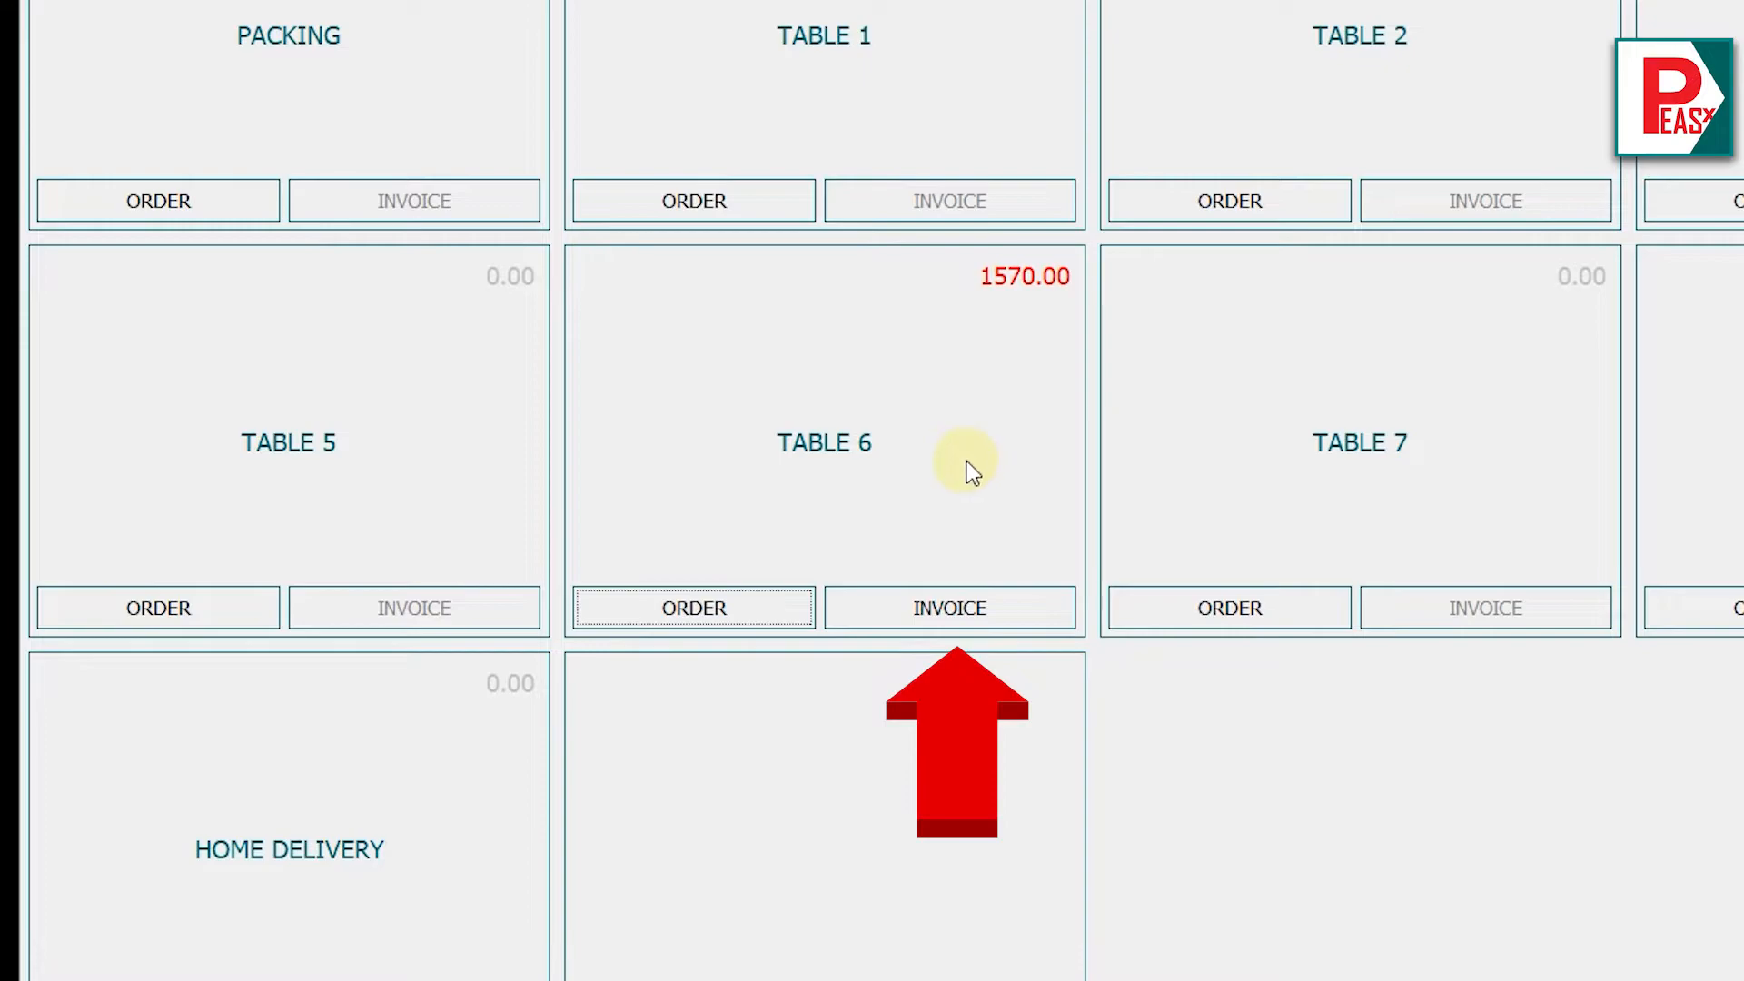
- Convert the Table 6 order into an invoice and open the receipt against that sale
click(951, 612)
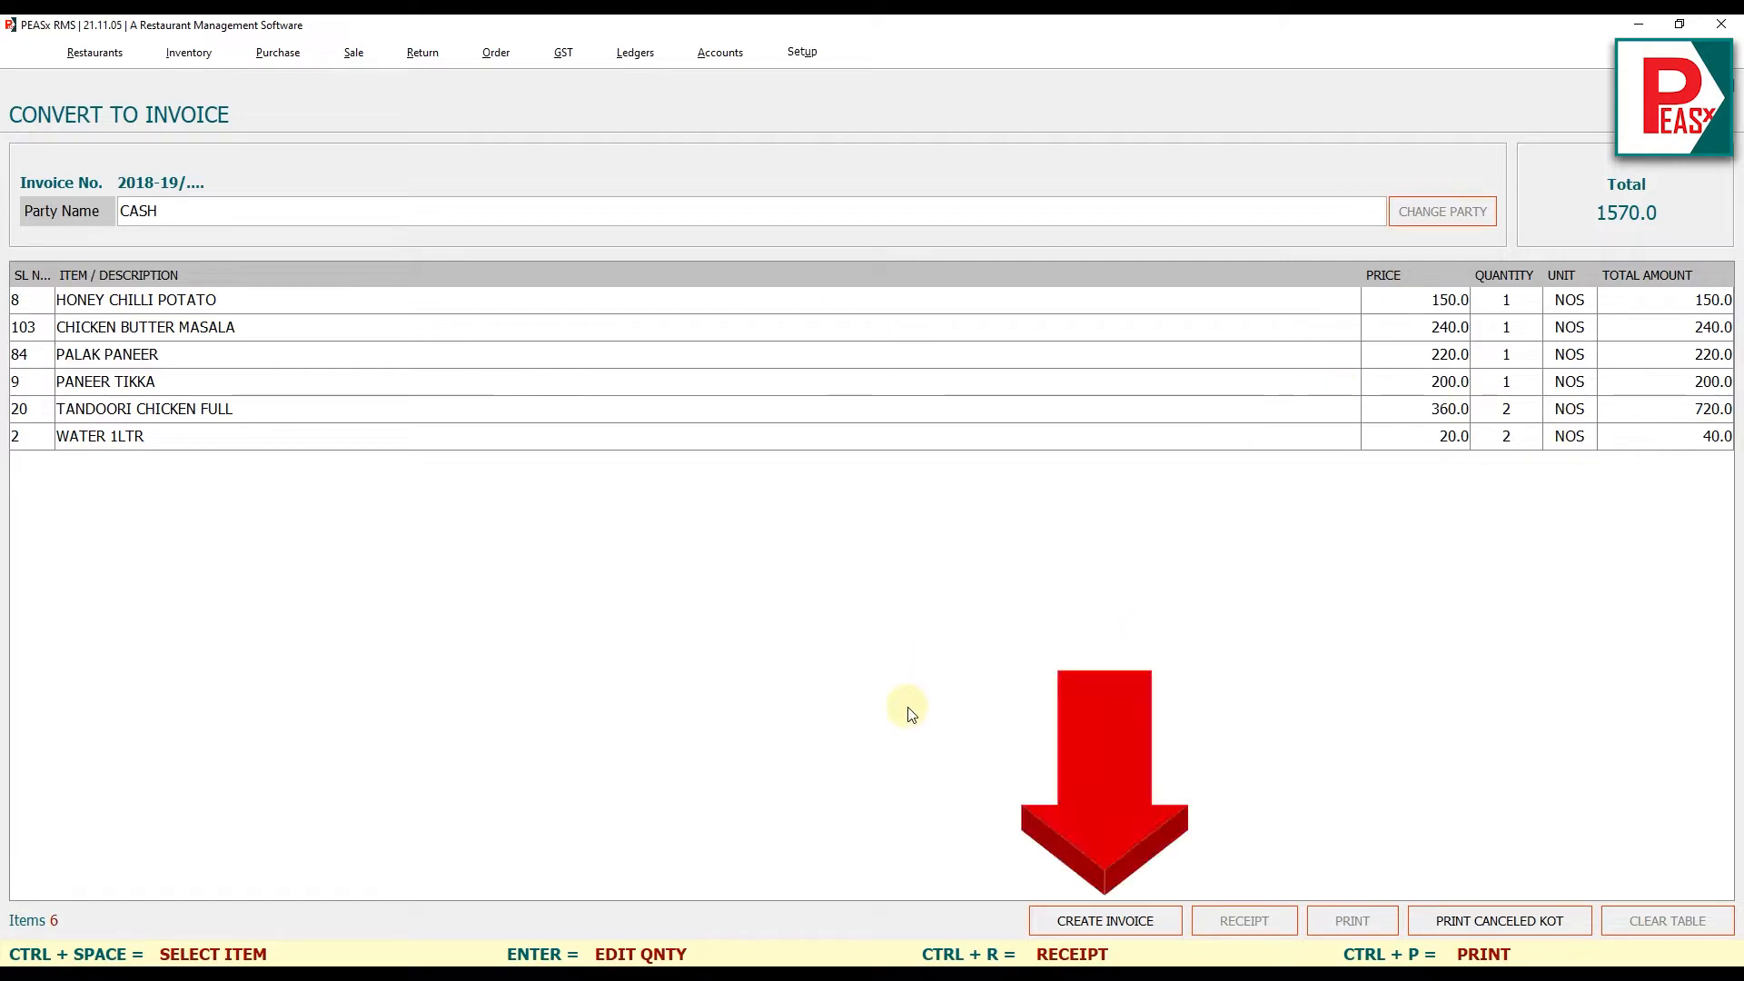
click(1109, 923)
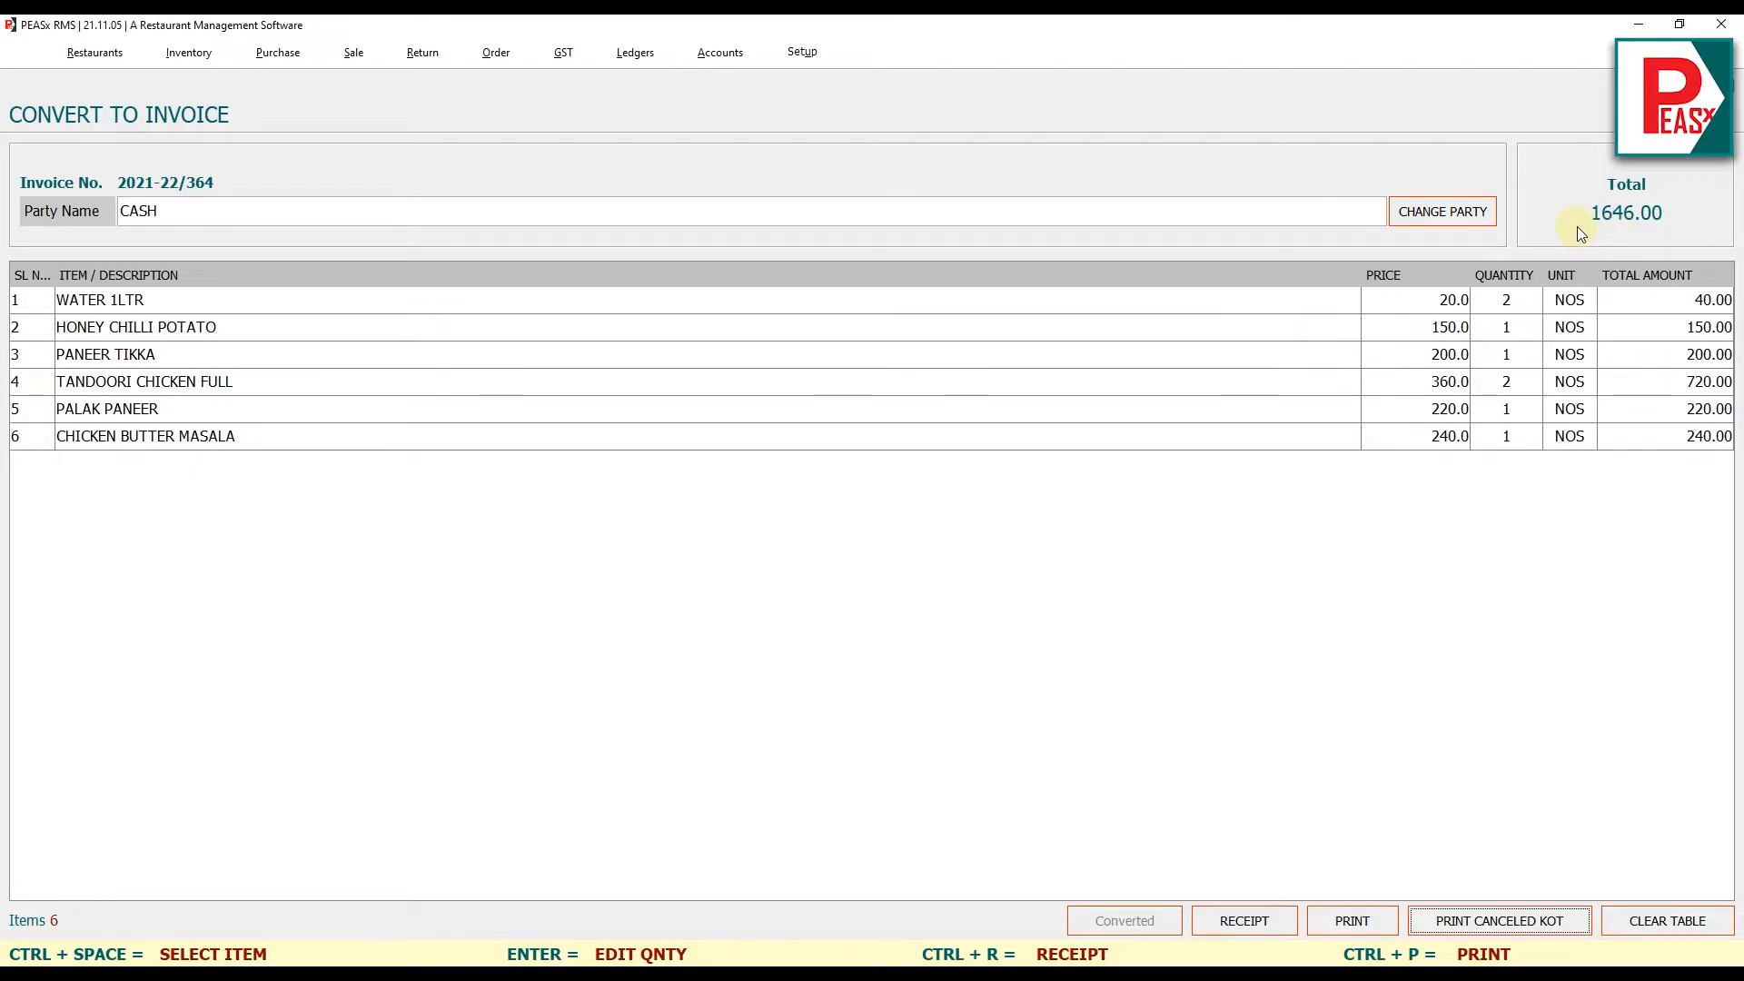
click(1242, 921)
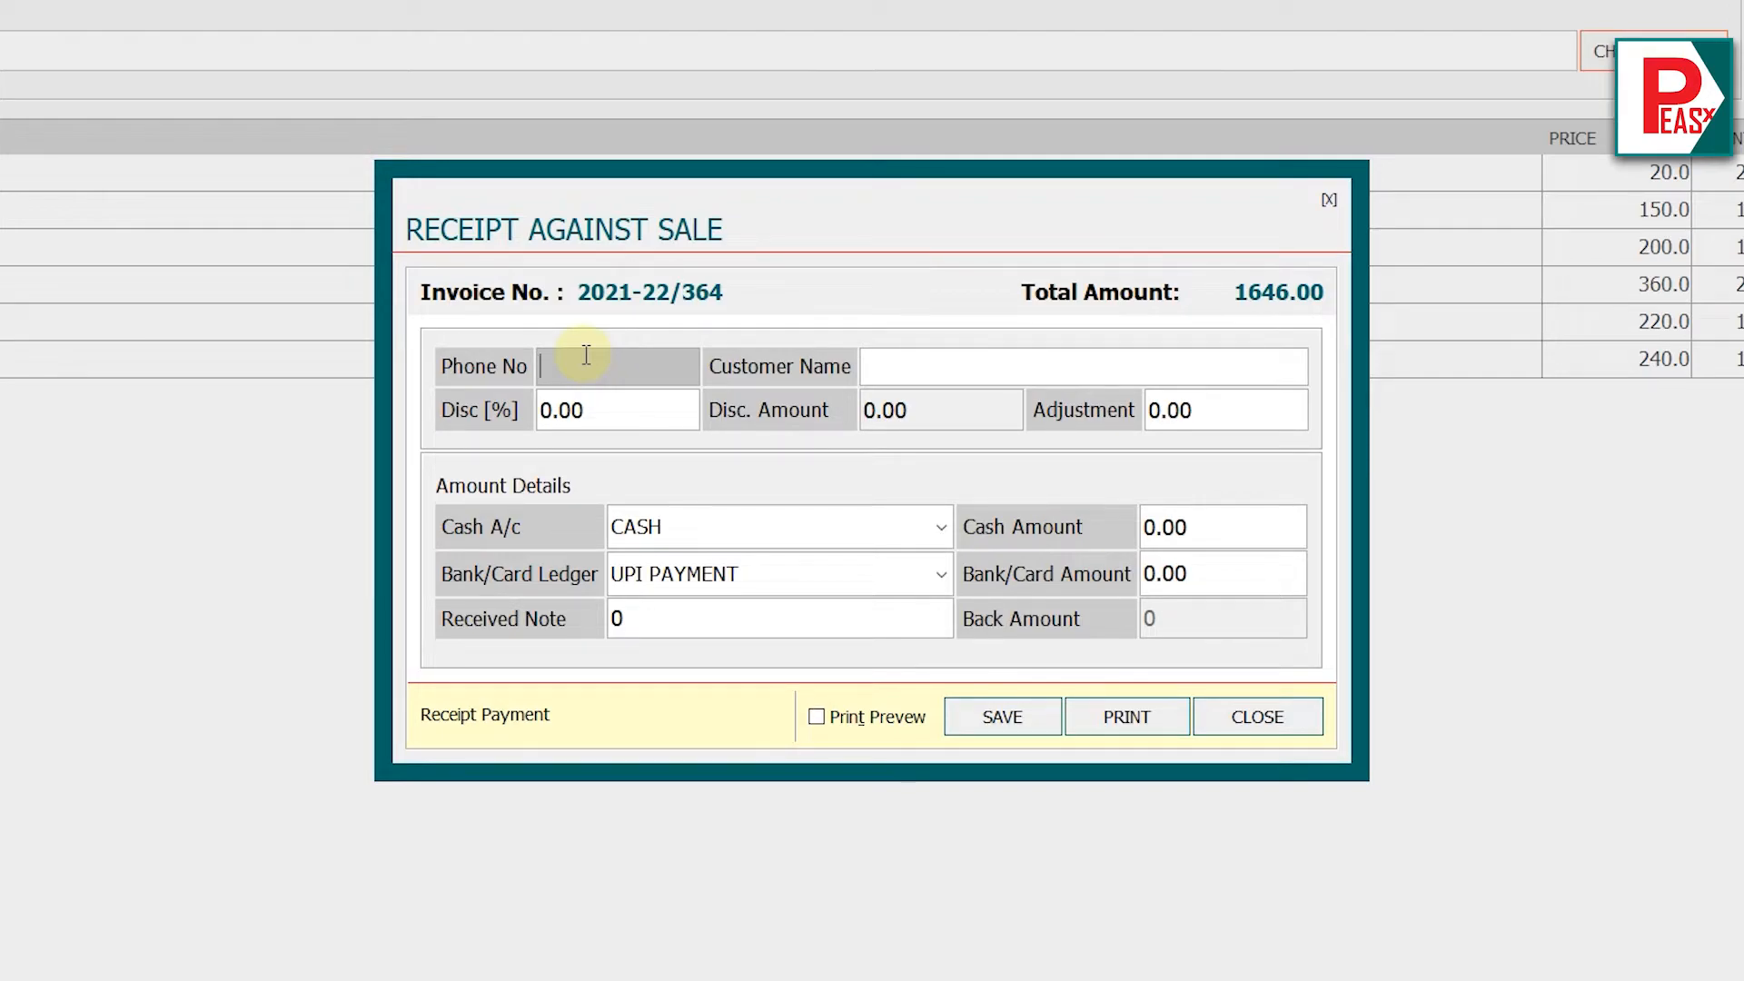
- Leave the customer's phone number and name blank, and set the receipt's discount to 10% and the adjustment to 0
key(Return)
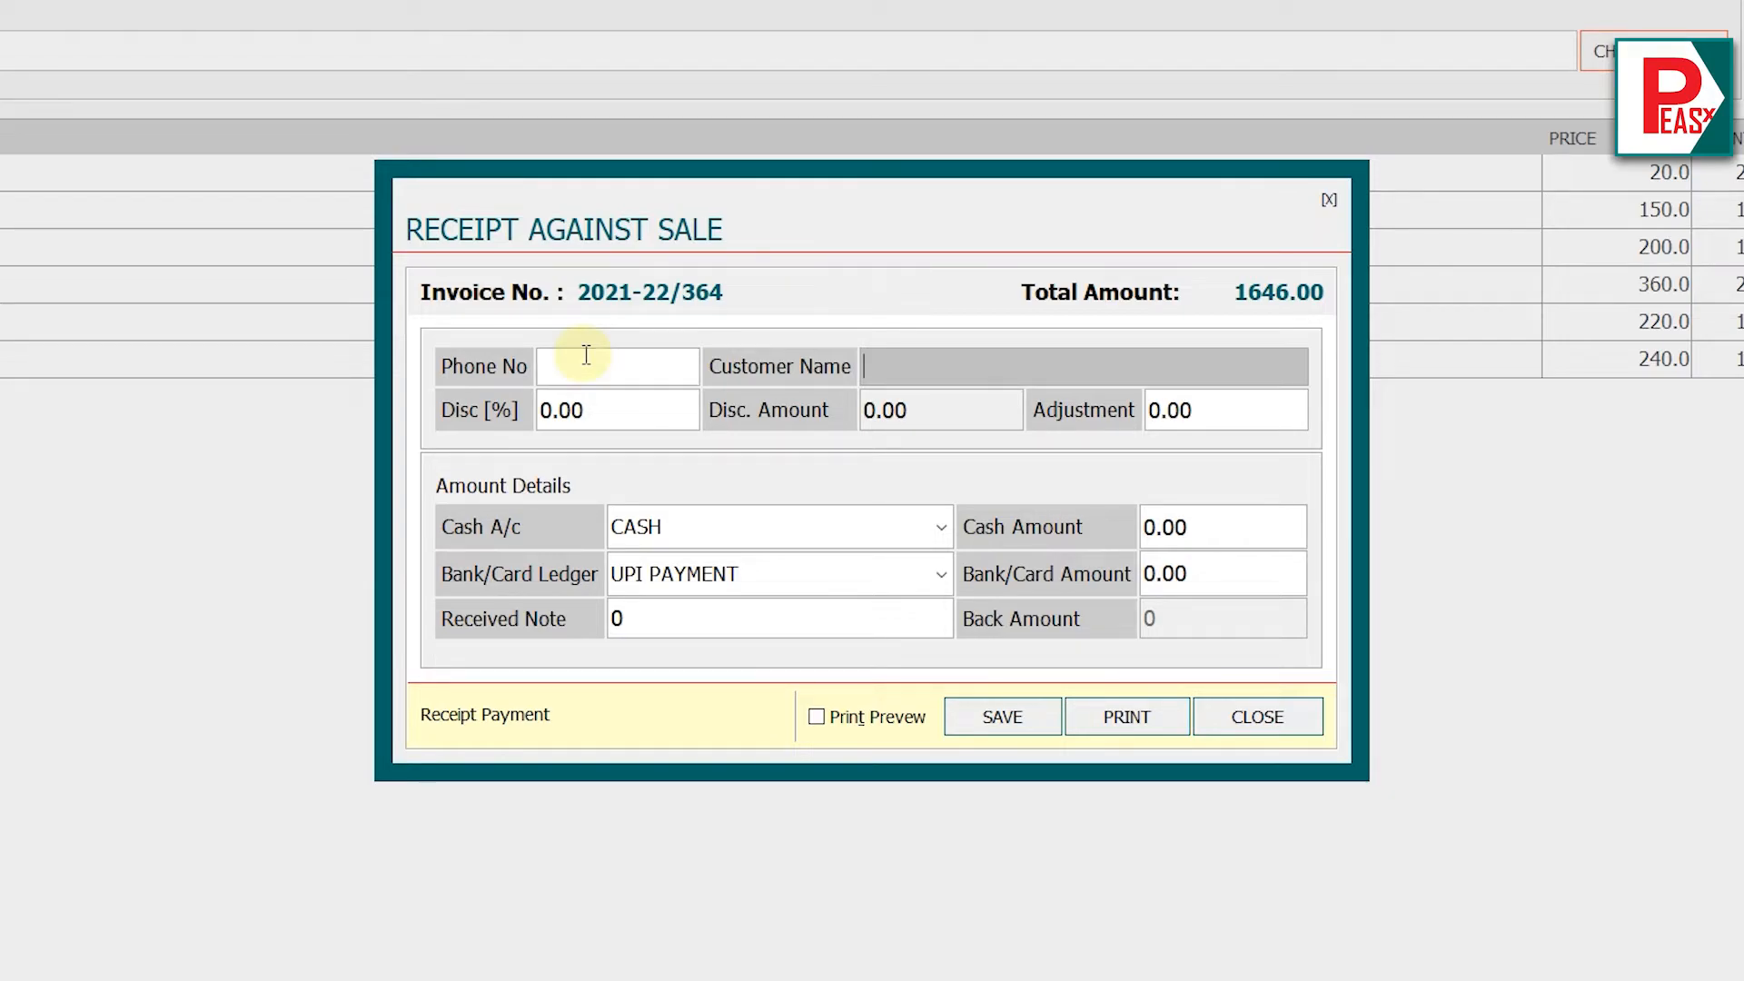
key(Return)
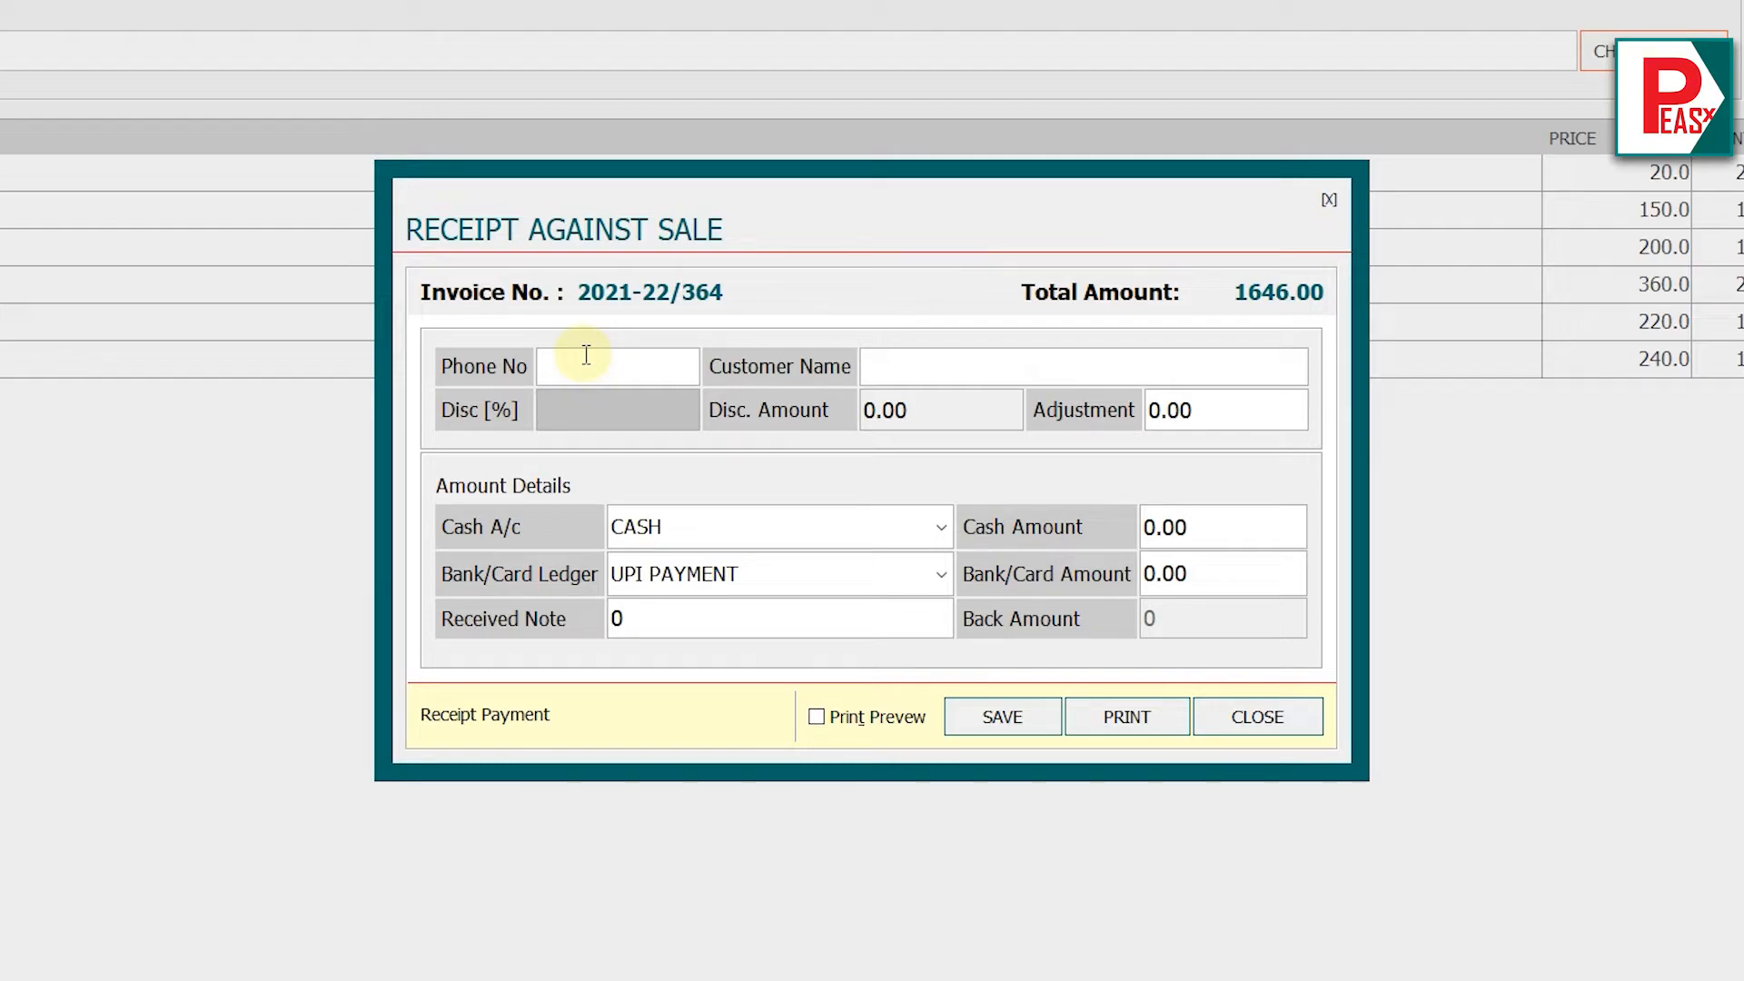
text(10)
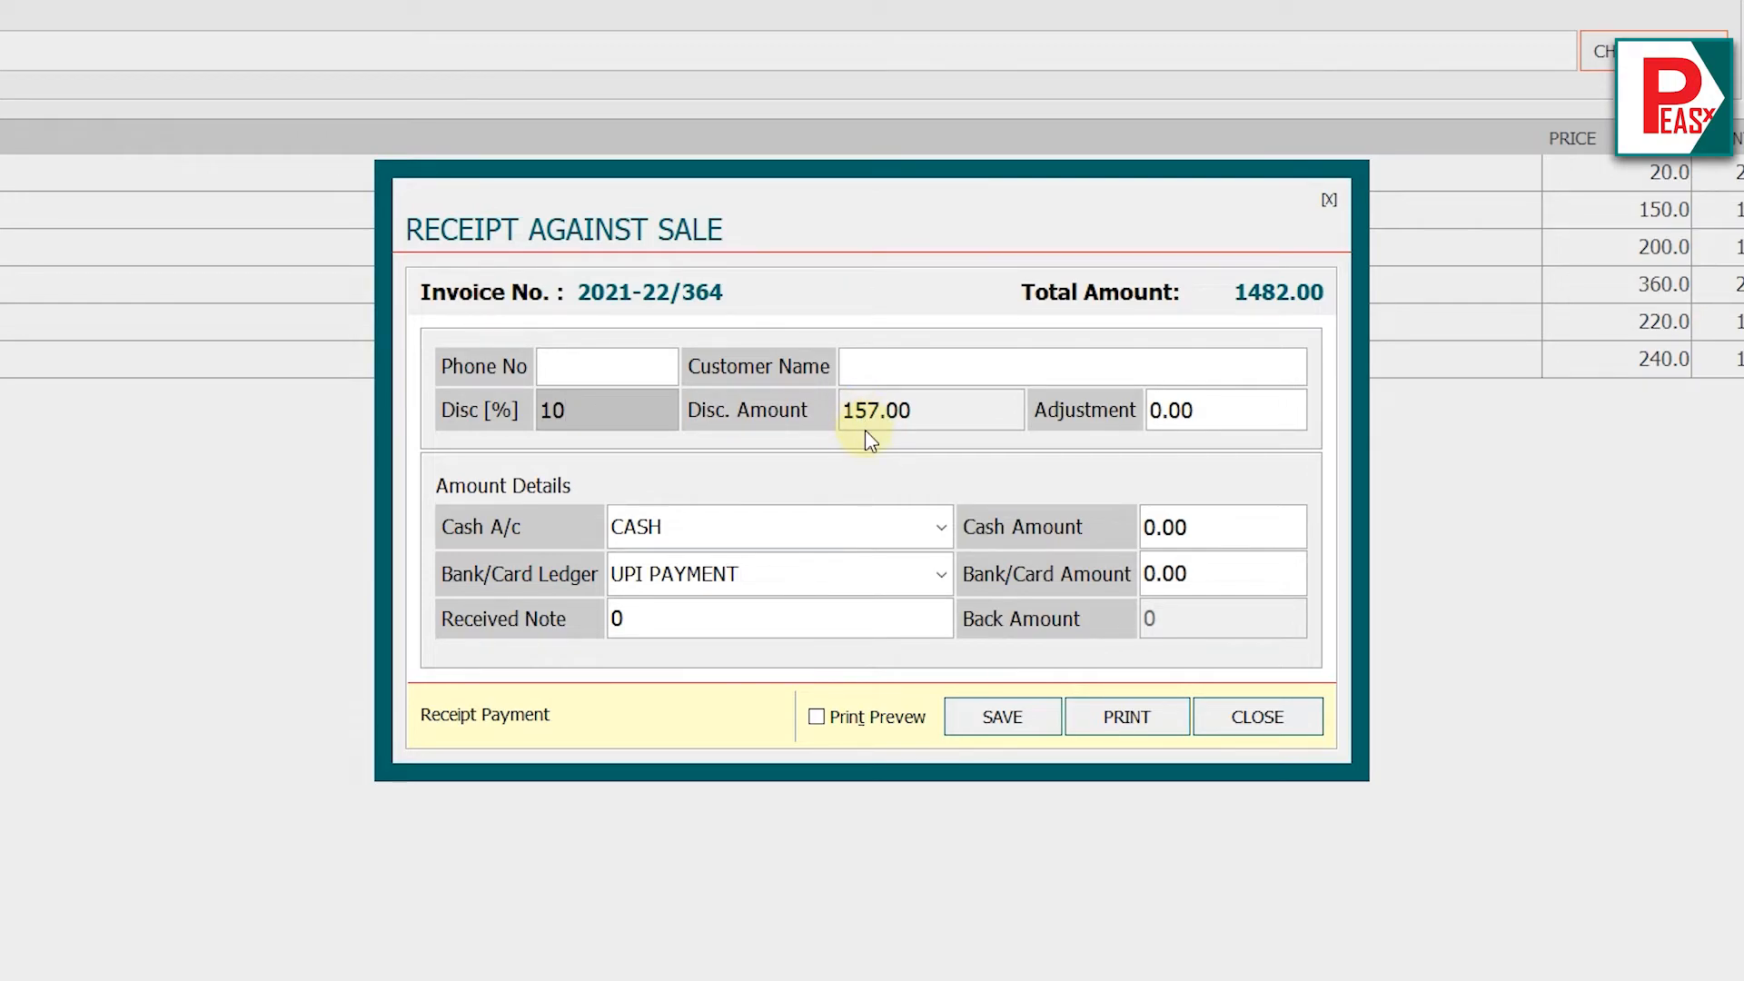
key(Return)
text(0)
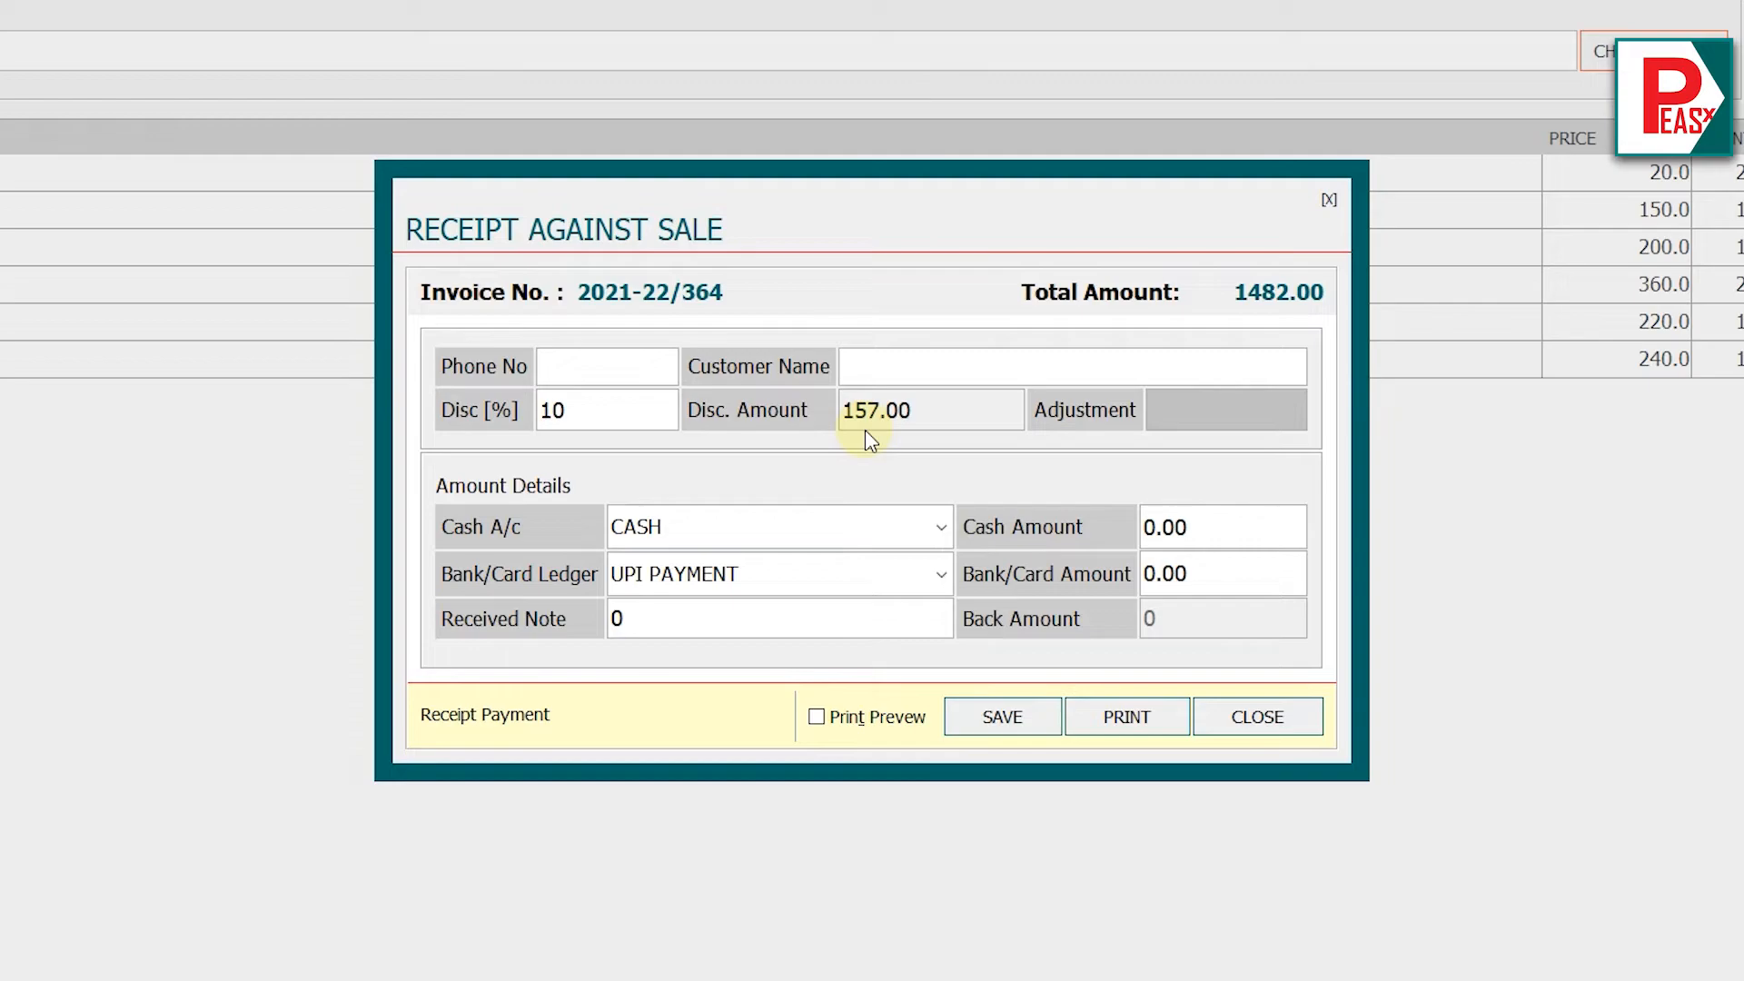
key(Return)
- Keep CASH and UPI PAYMENT as the receipt's ledgers, entering 0 for both the cash amount and the bank/card amount
key(Return)
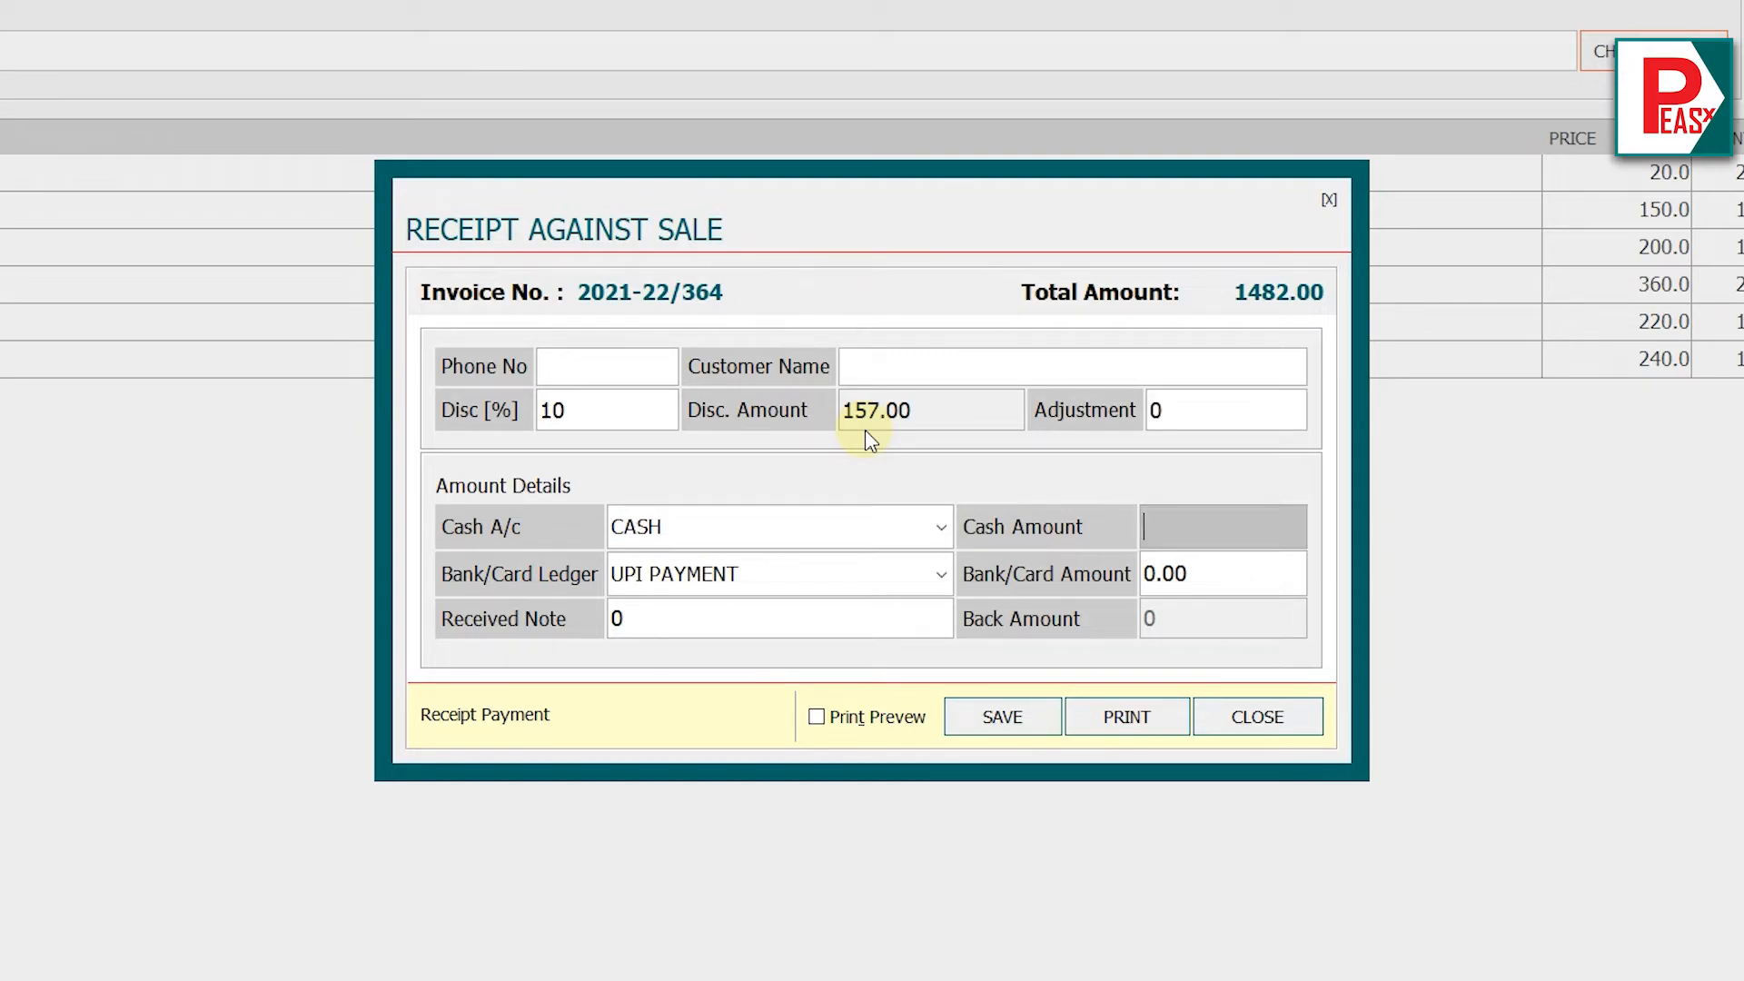
text(0)
key(Return)
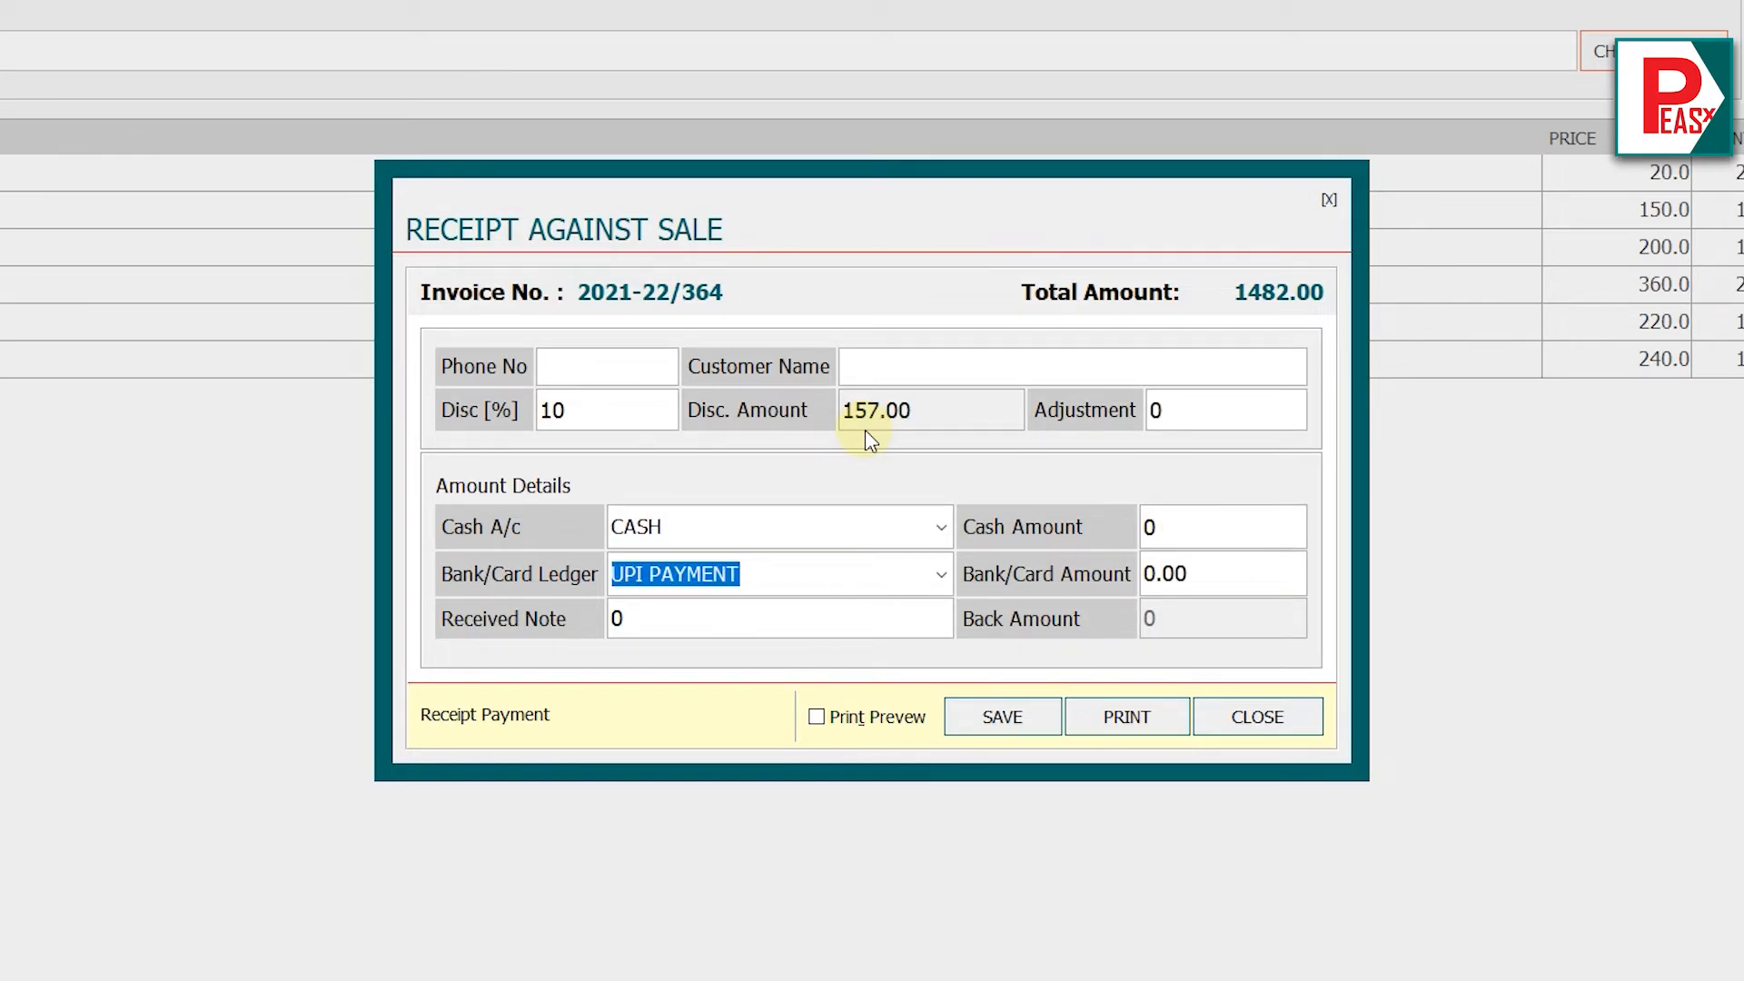
key(Return)
text(0)
key(Return)
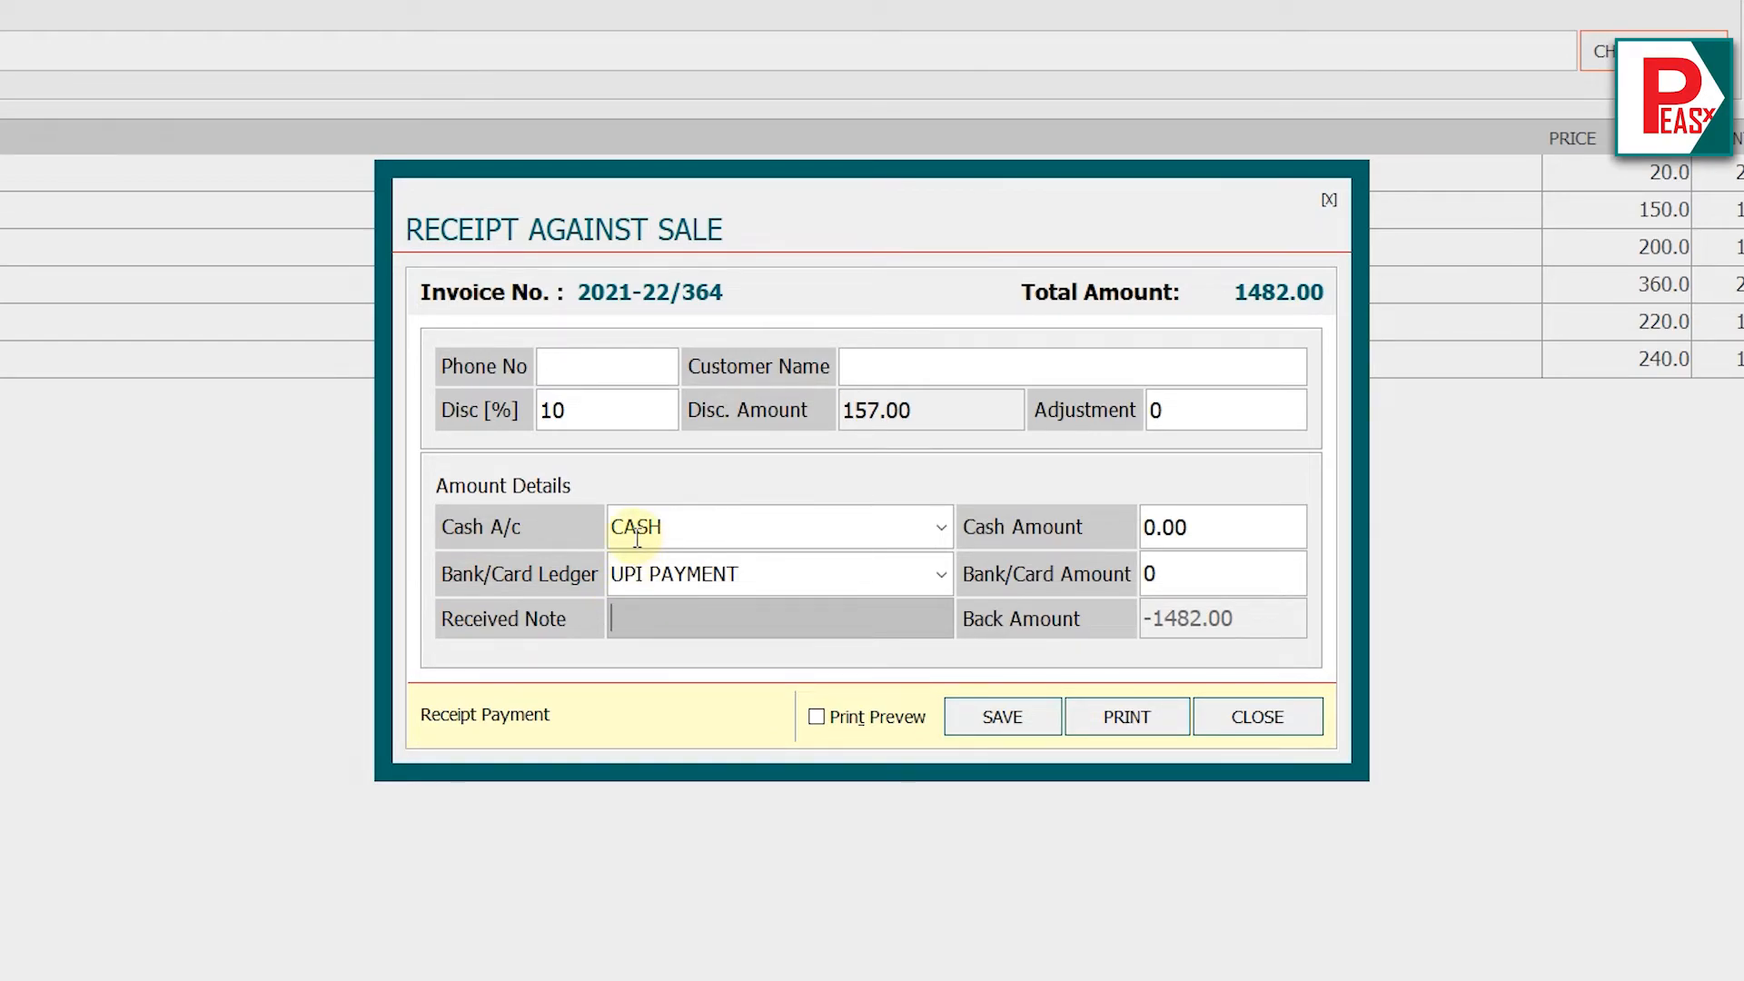
- Review the bank/card ledger options, keeping UPI PAYMENT, and enter 2000 as the received note
click(942, 575)
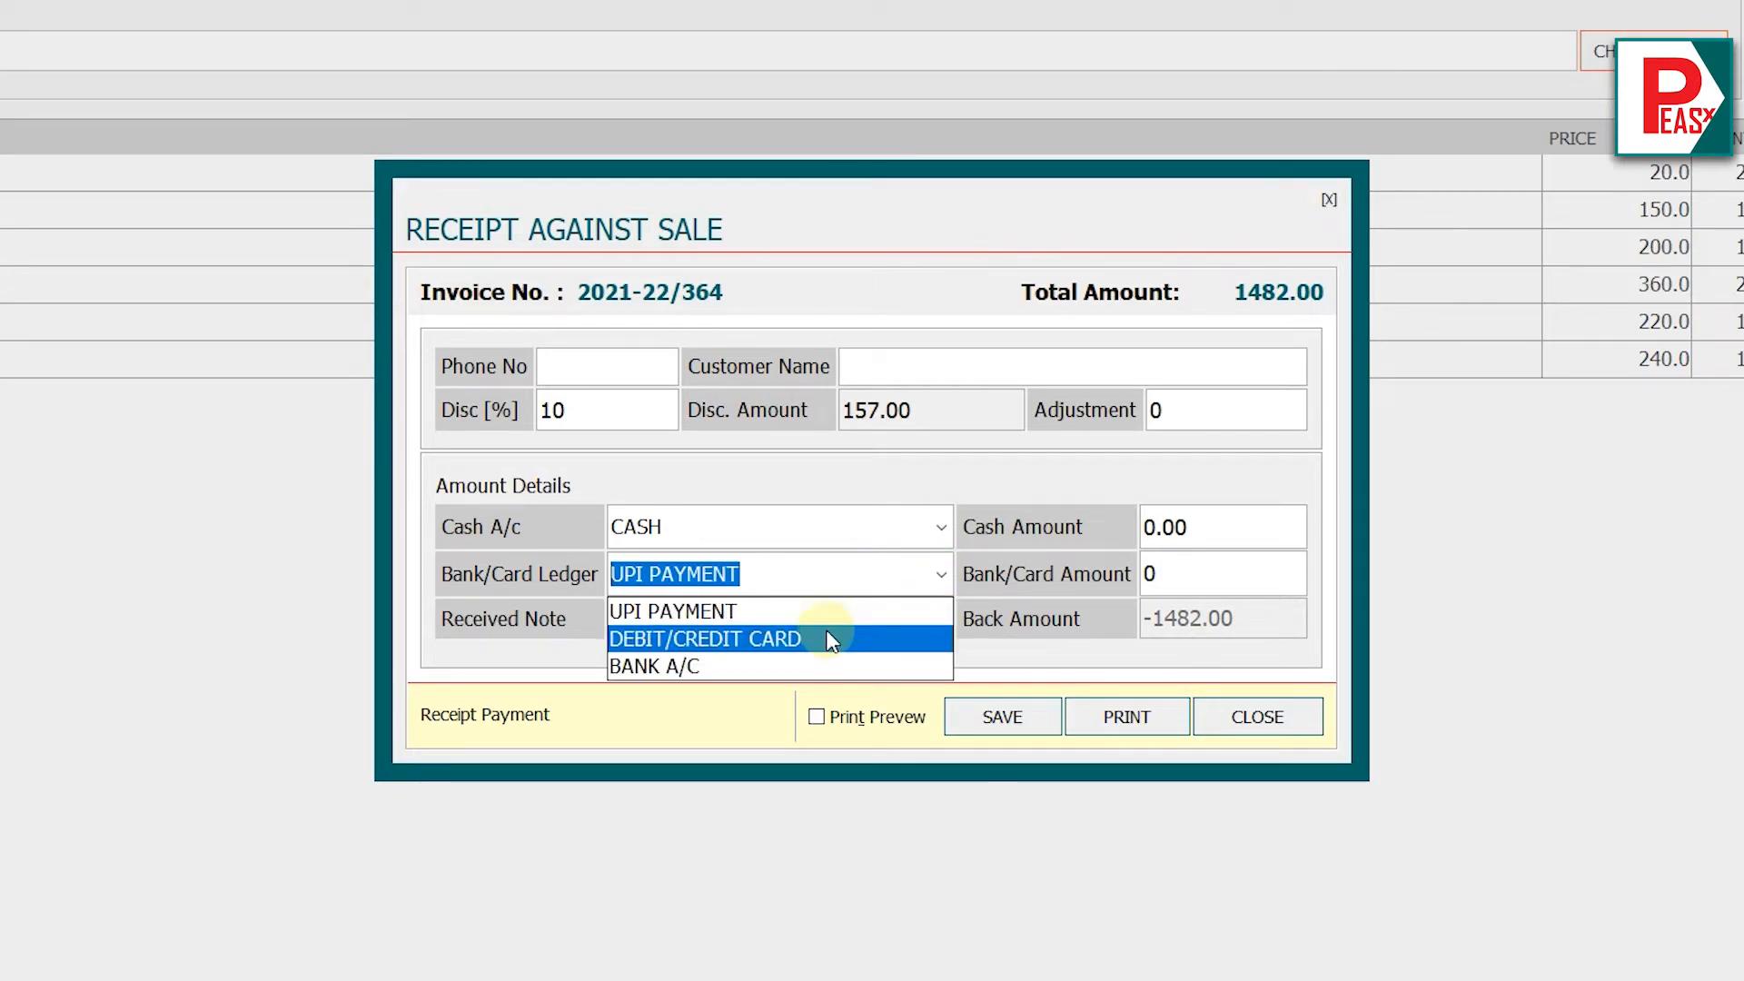
click(807, 570)
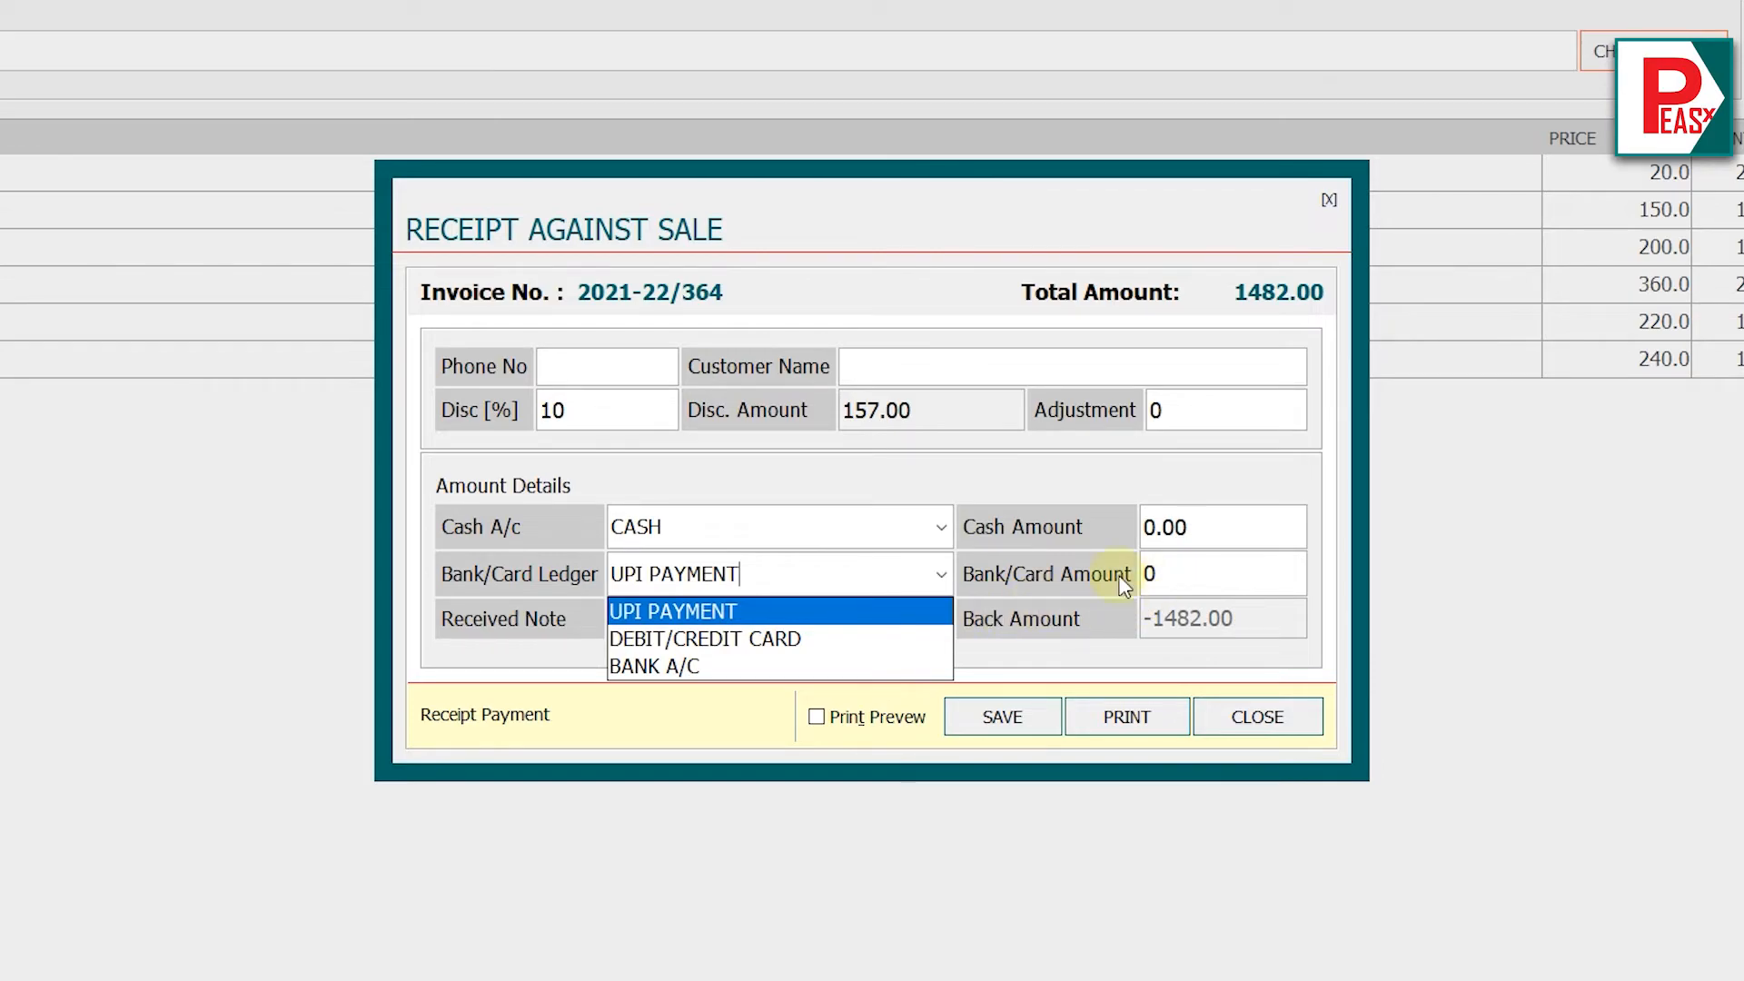
click(554, 660)
click(645, 618)
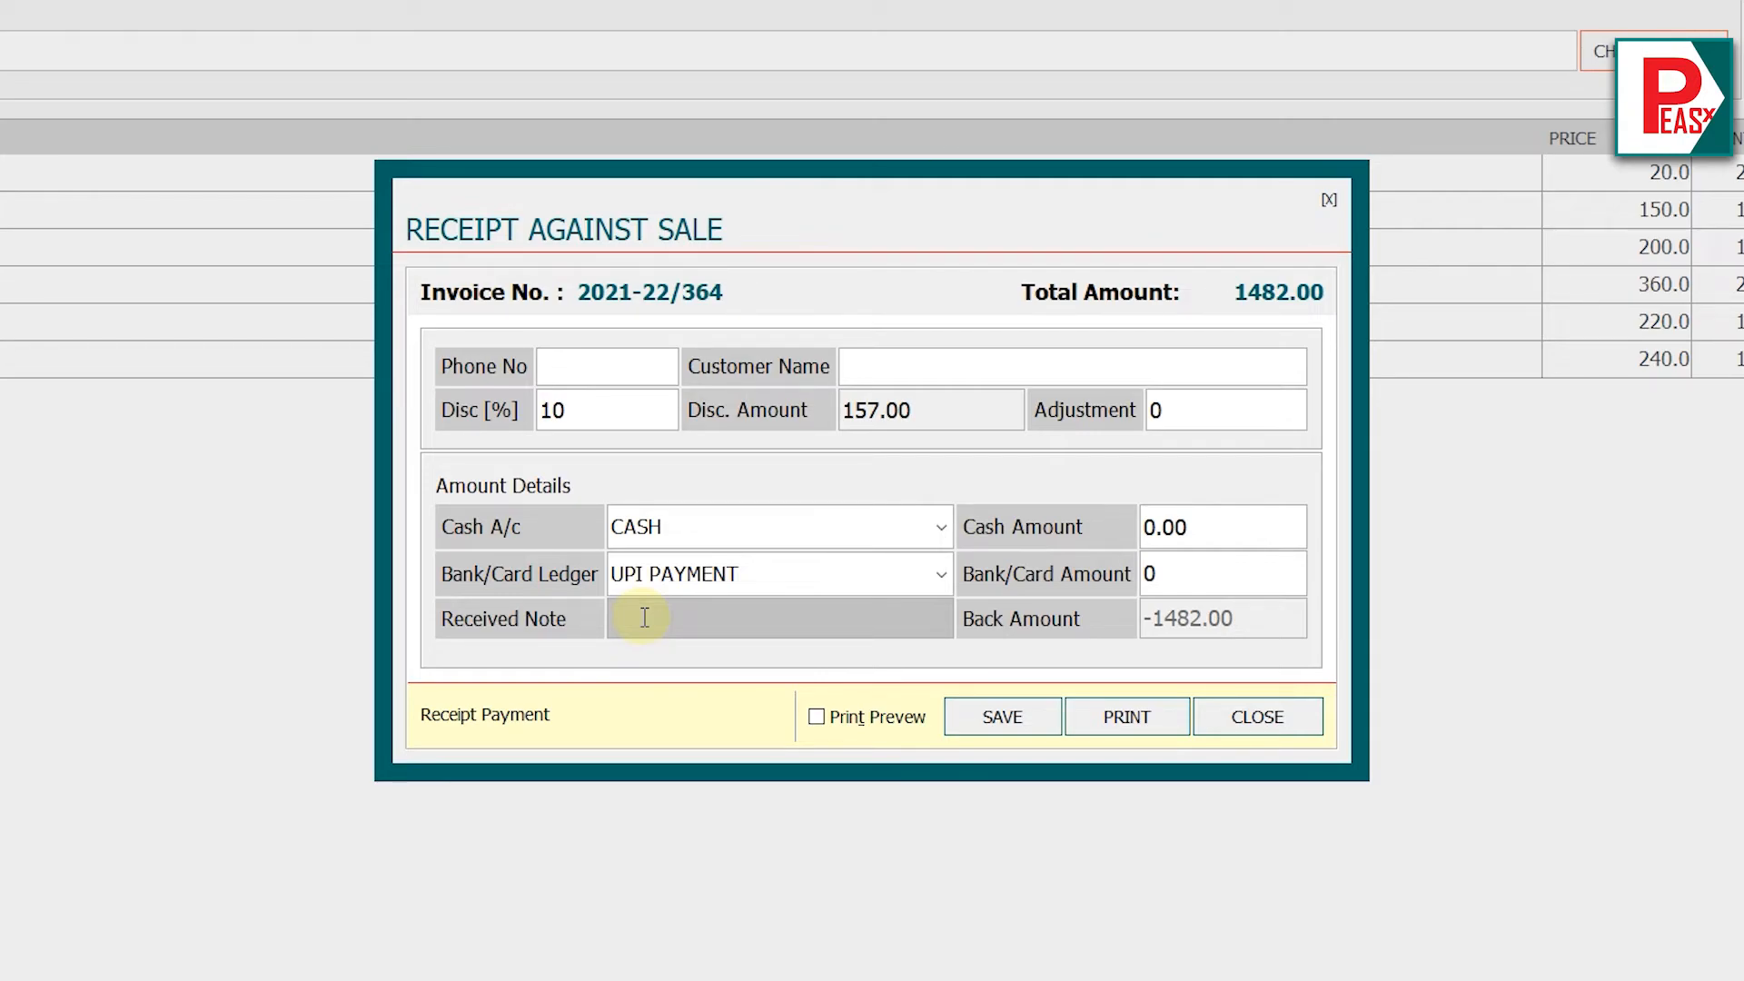
text(2000)
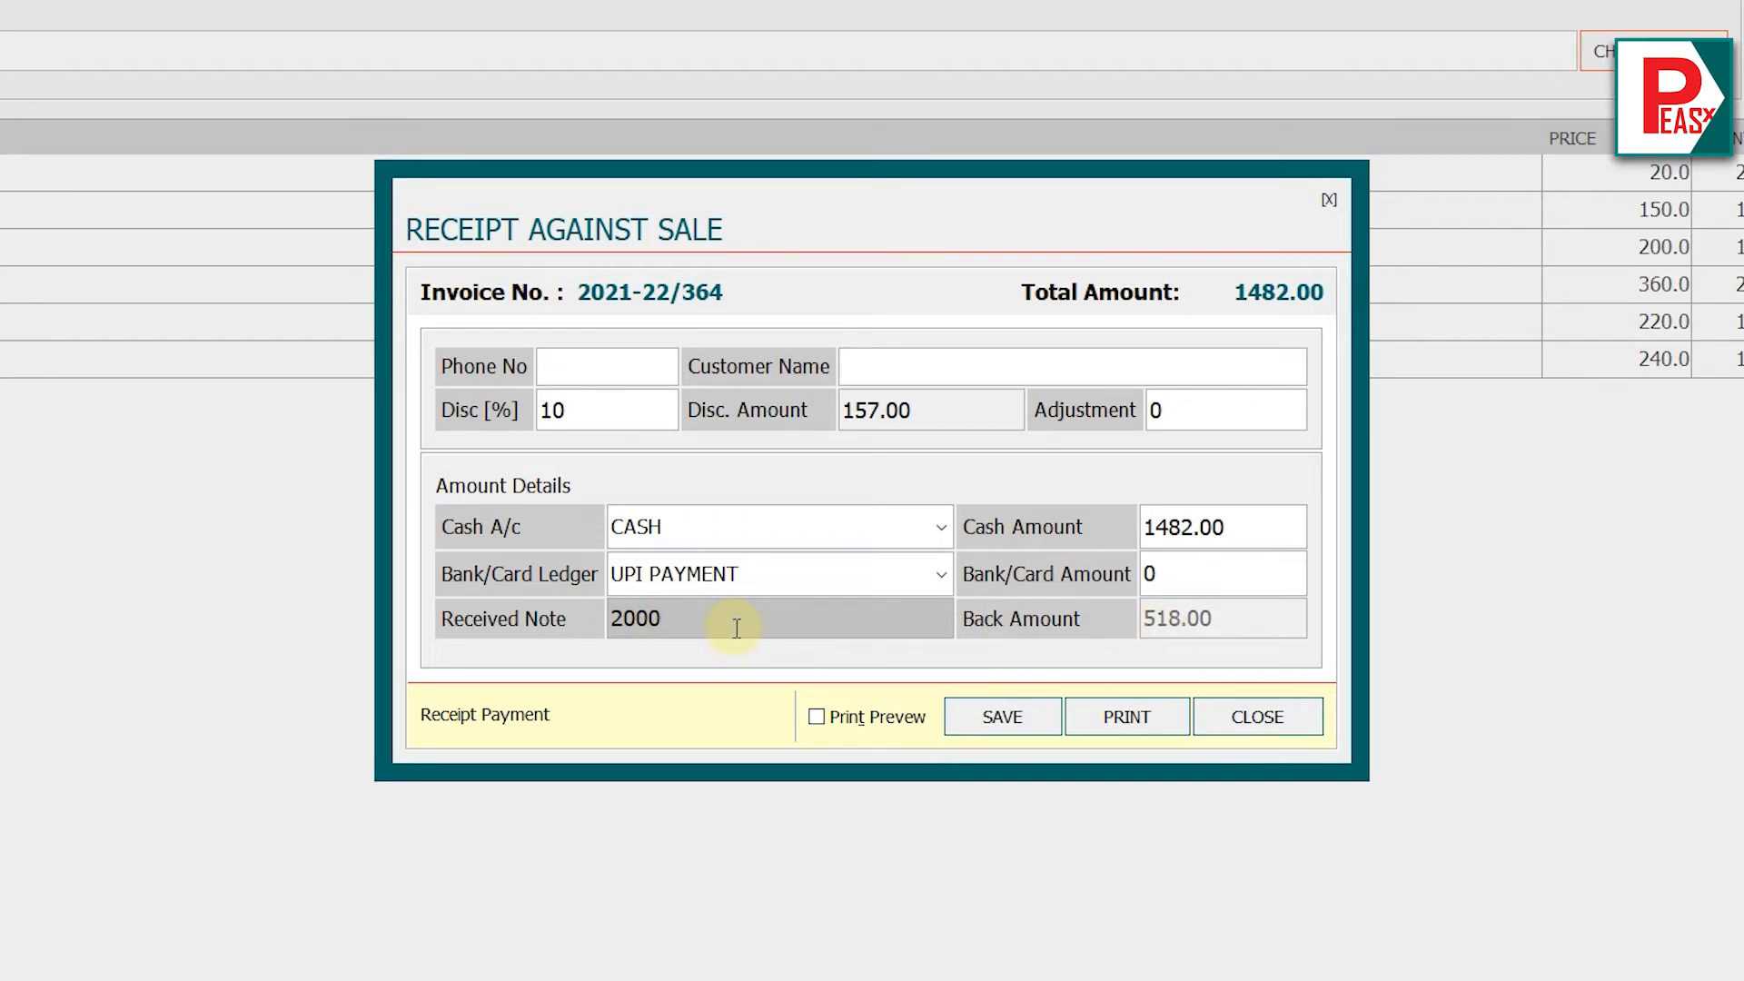
- Save and print the receipt, and clear Table 6 to set it free
click(1003, 718)
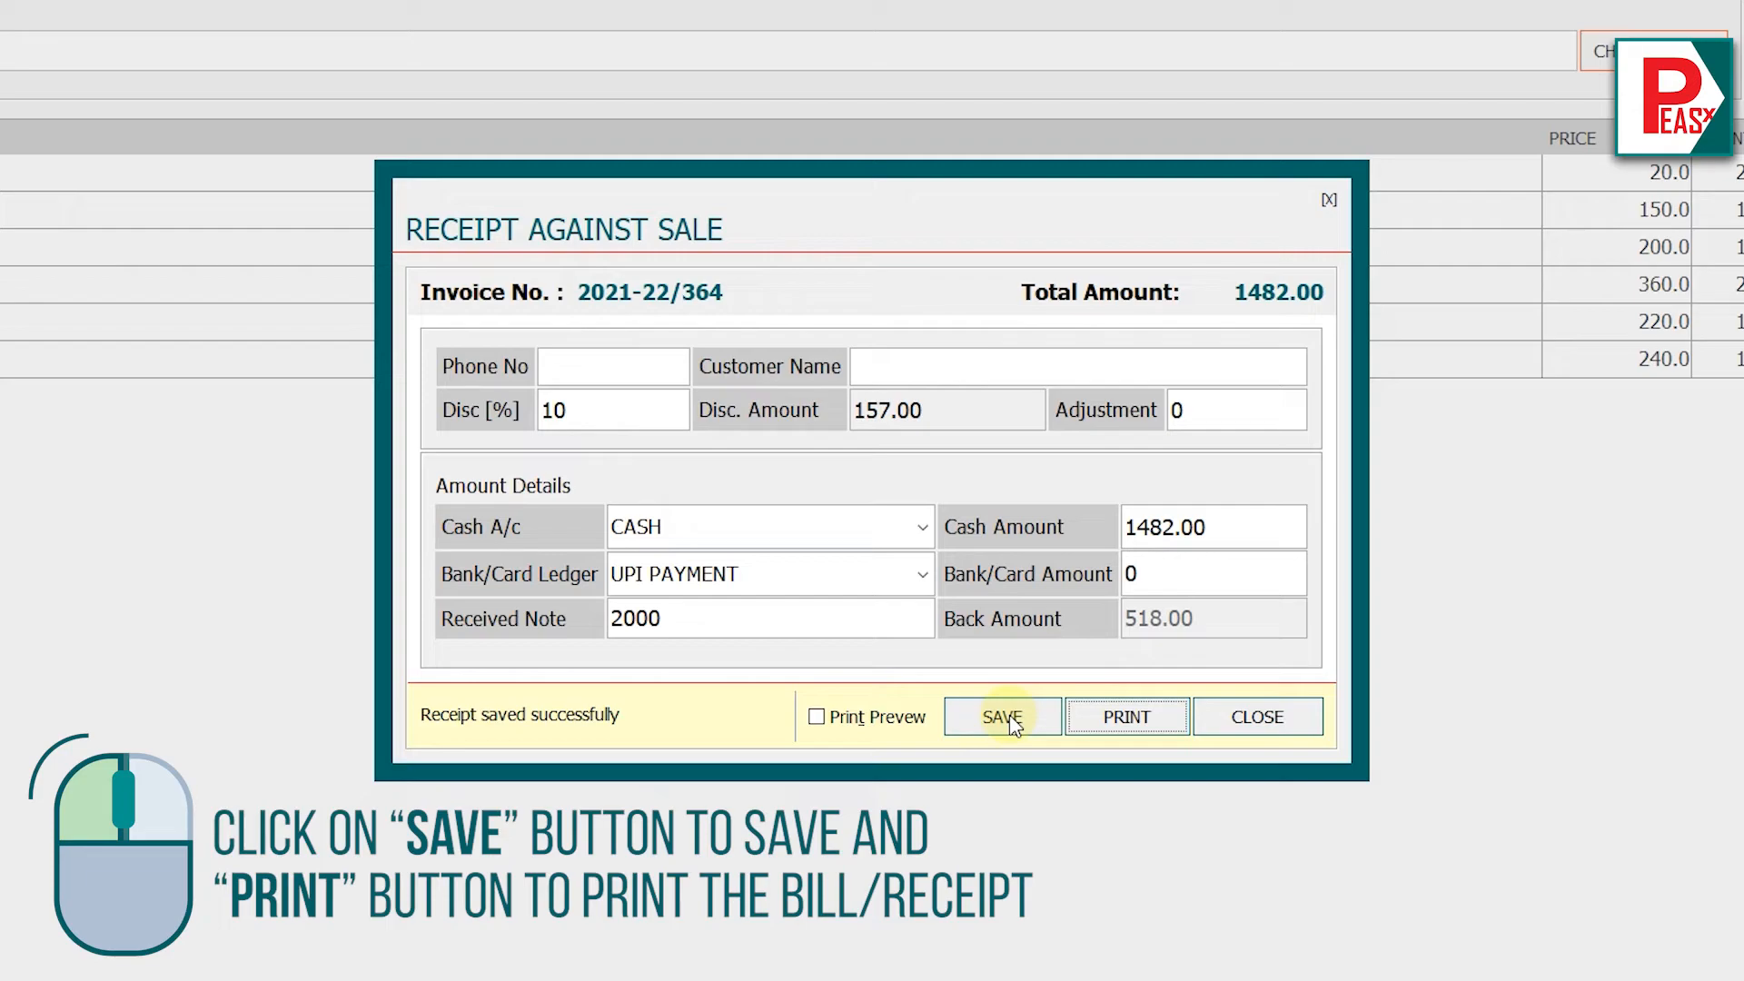
click(1104, 722)
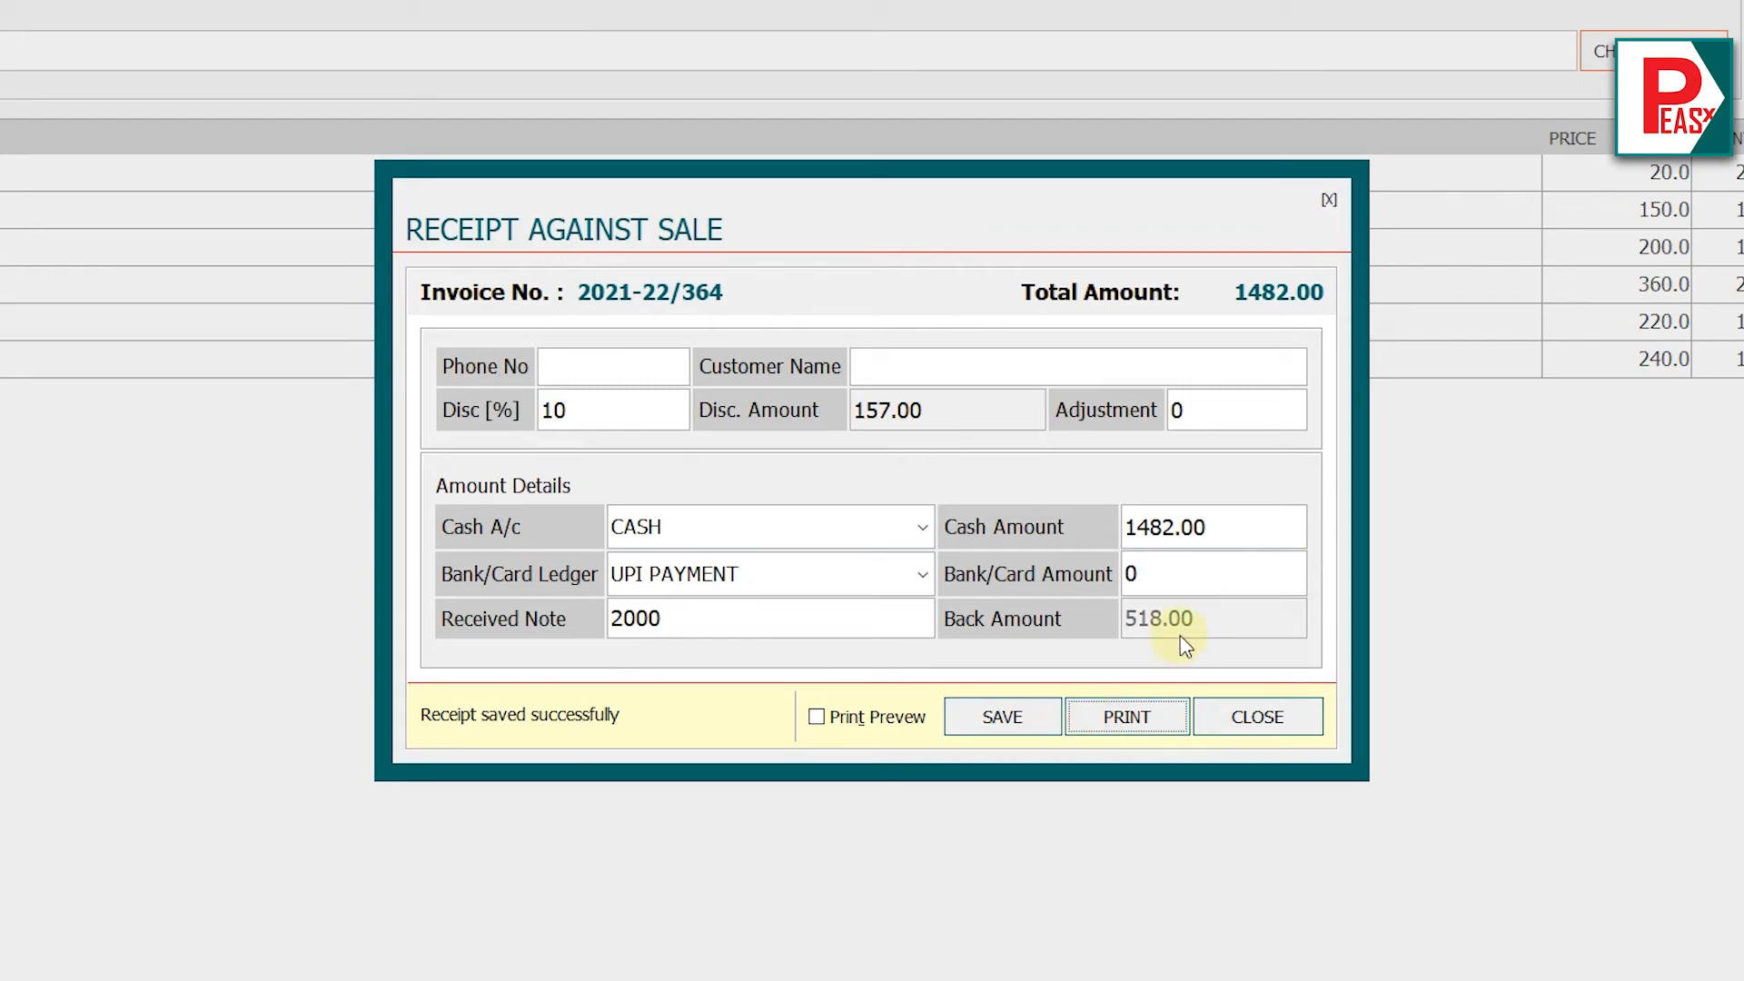
click(1266, 725)
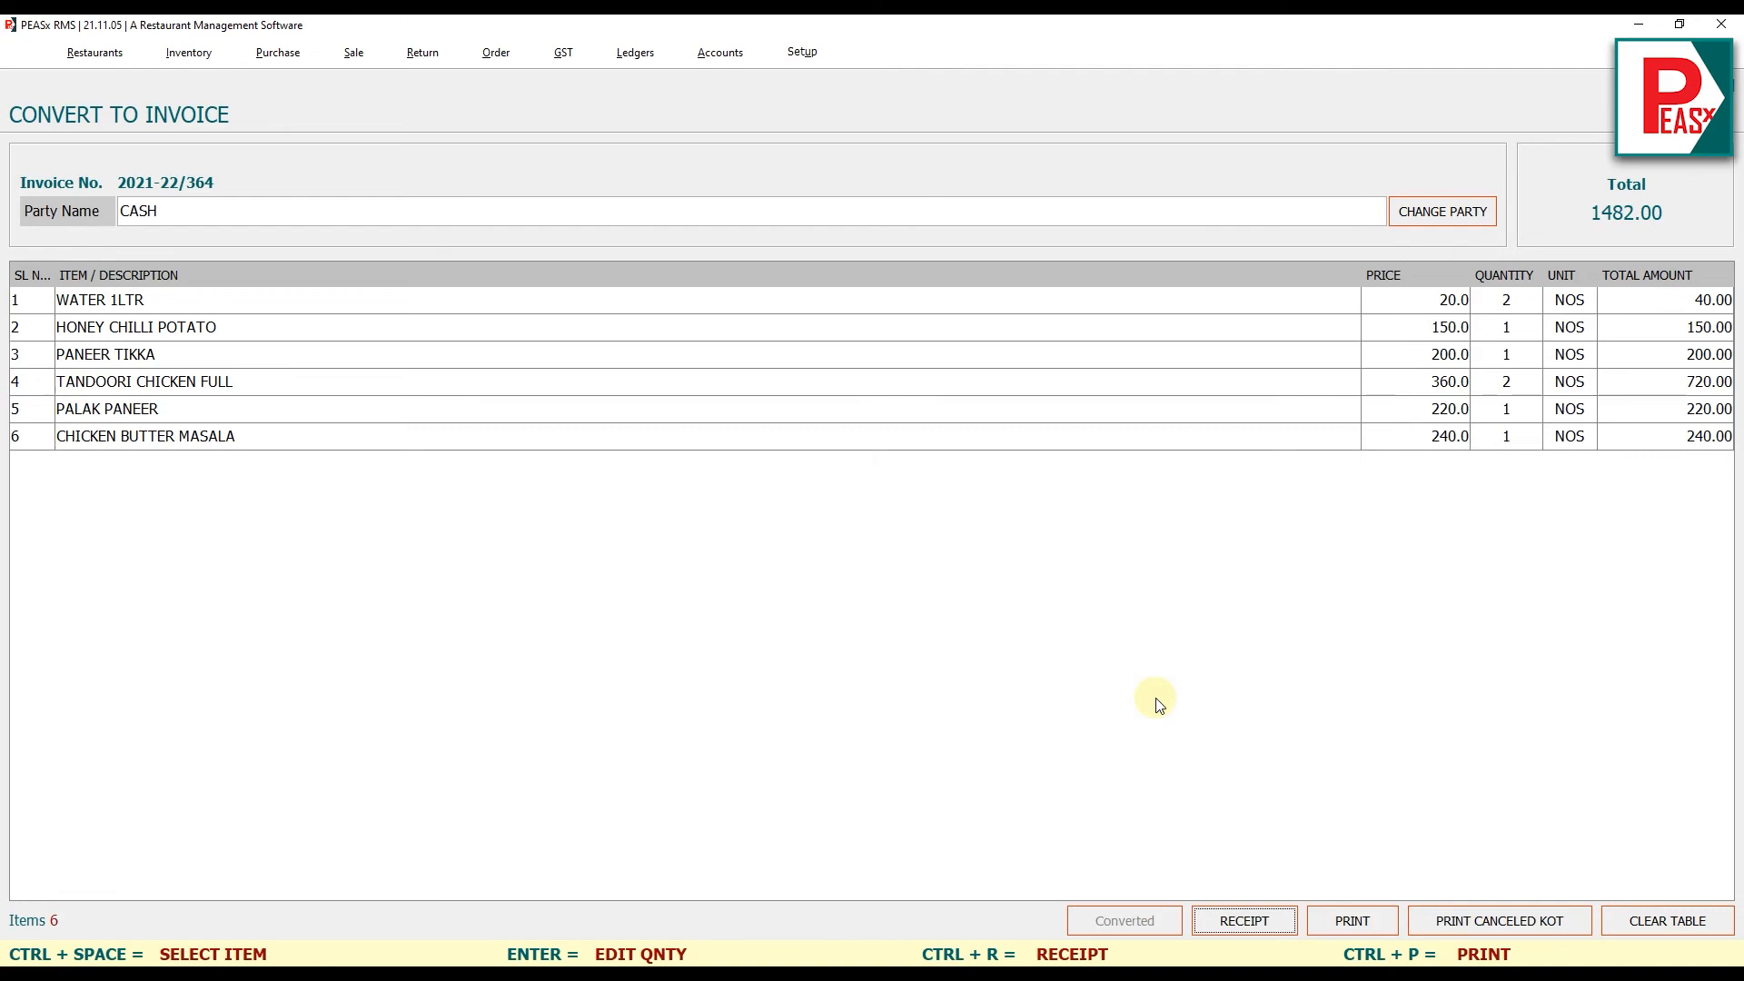
click(1661, 925)
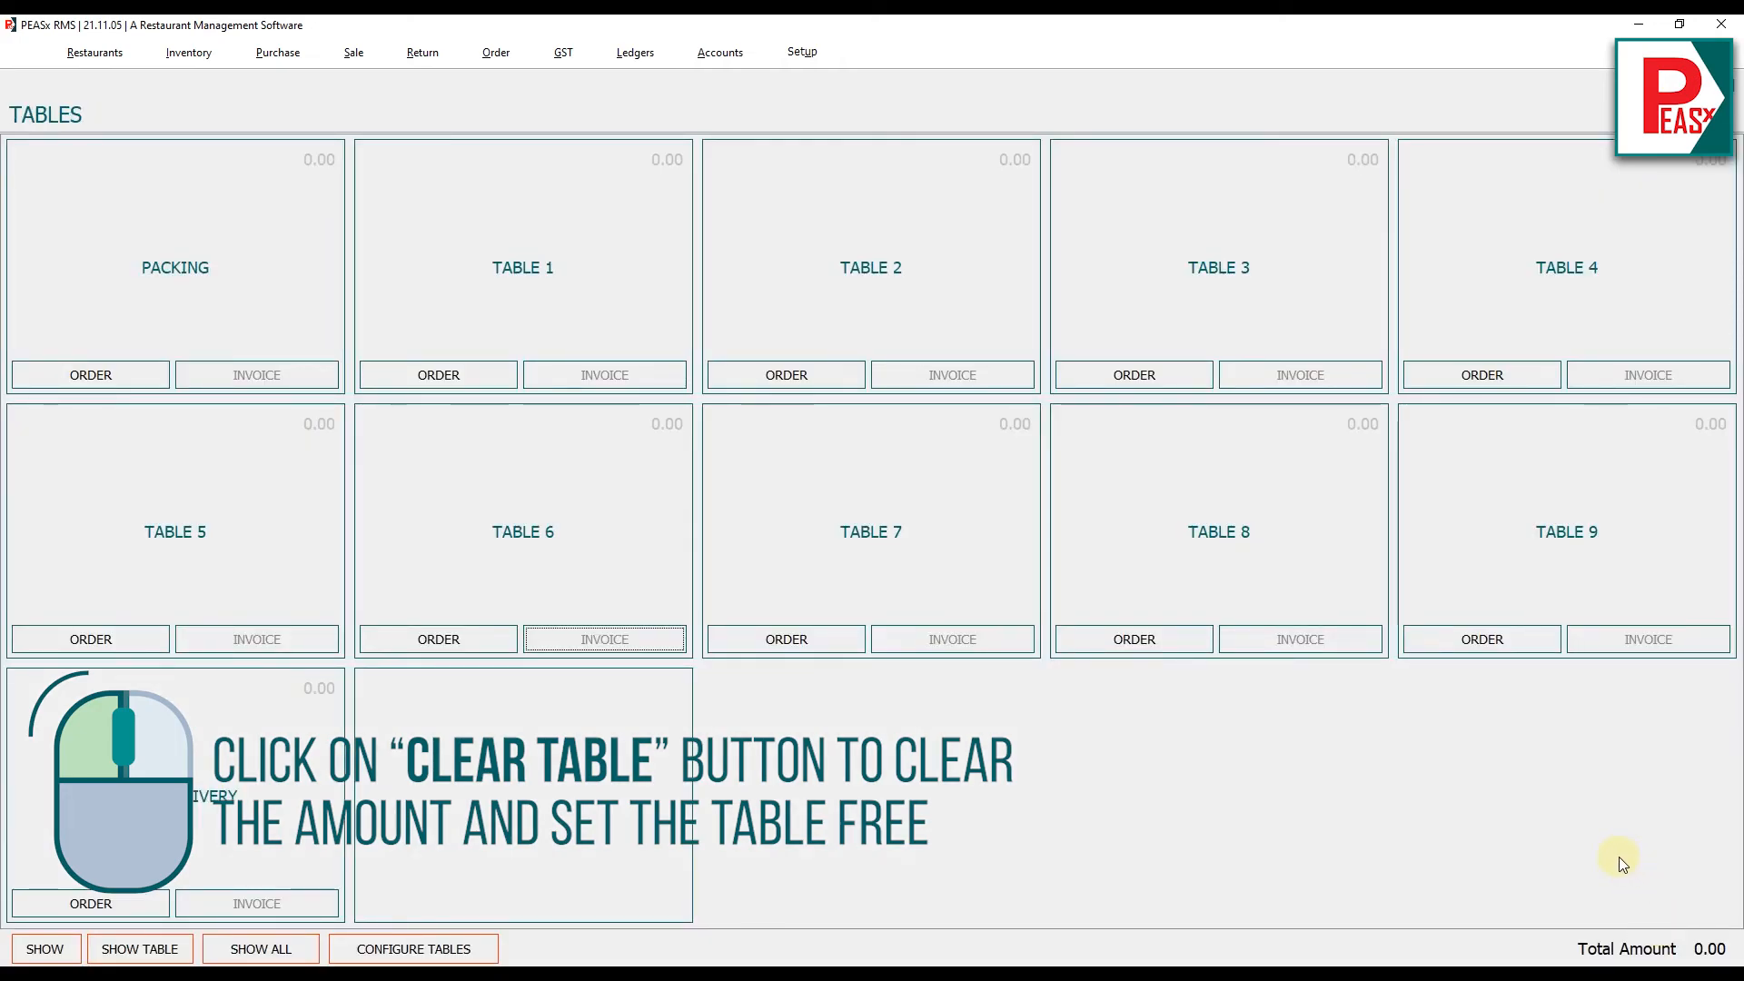